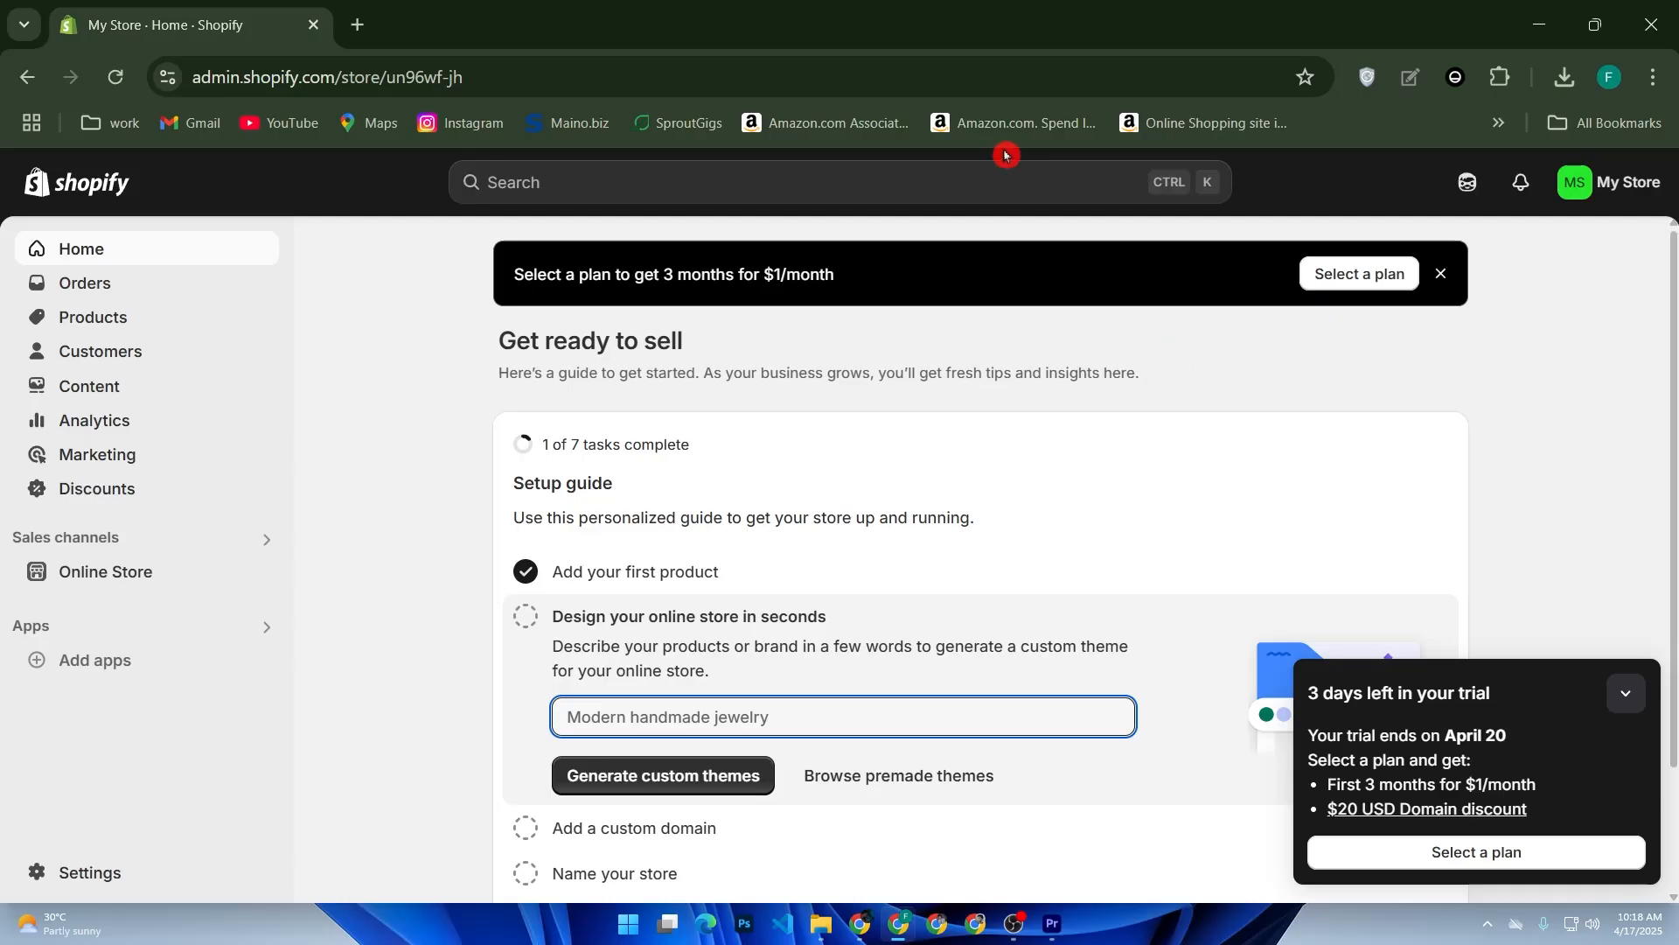
- Open the Shopify App Store from the admin's recommended apps list
{"action": "left_click", "coordinate": [184, 669]}
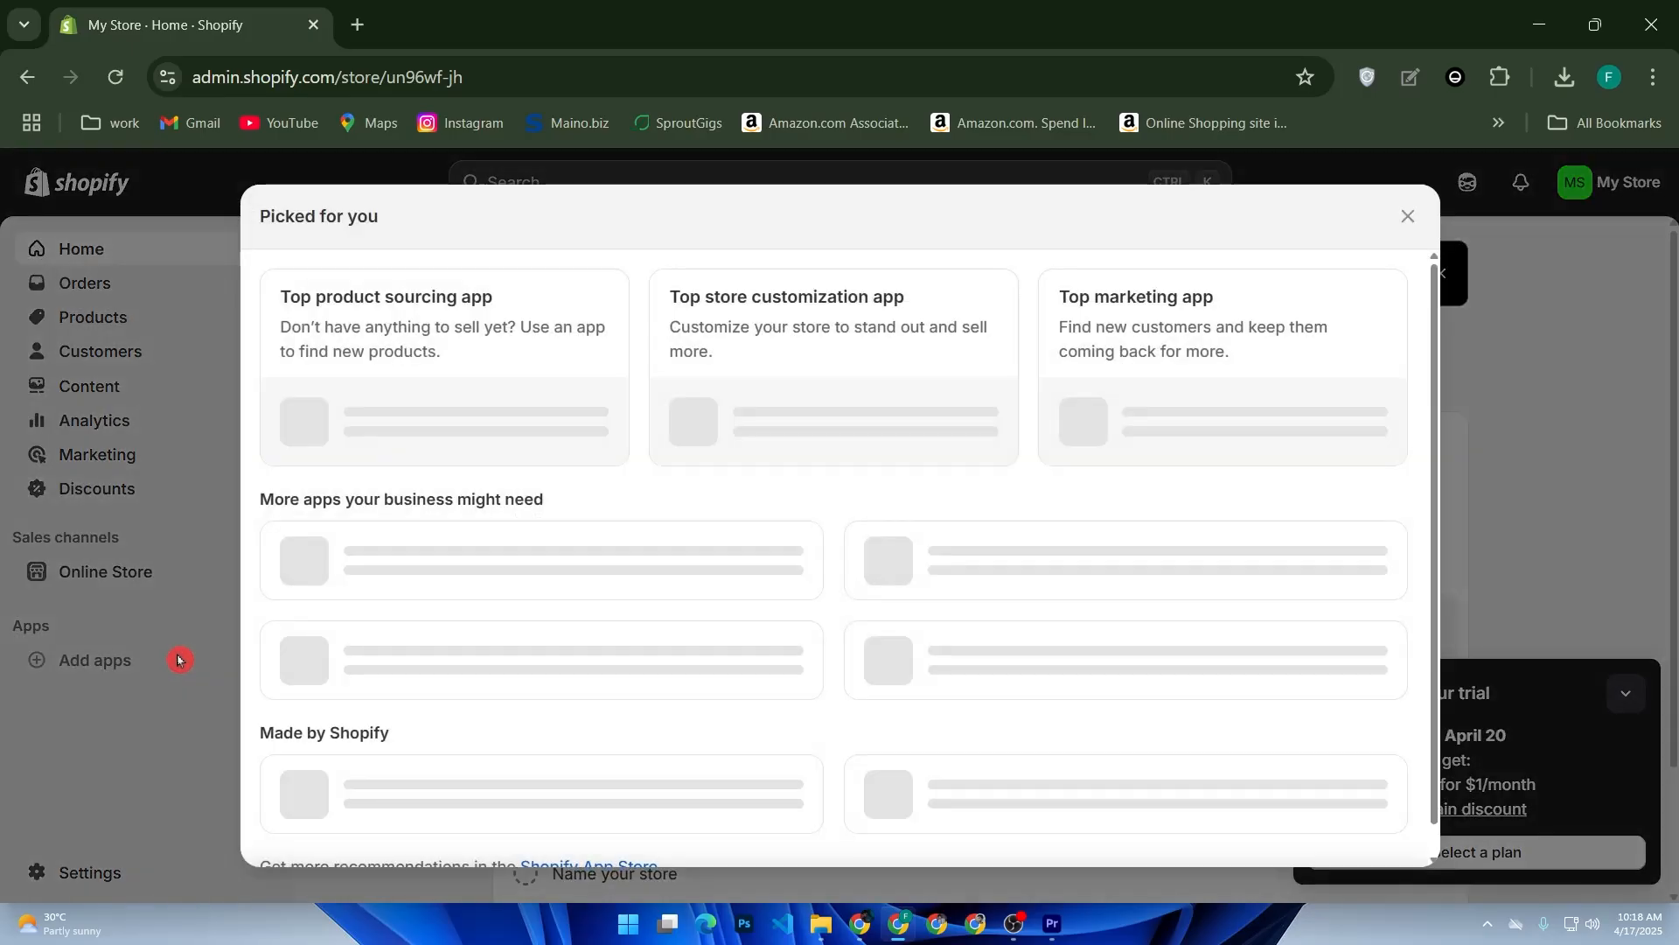
{"action": "scroll", "coordinate": [667, 444], "scroll_direction": "down", "scroll_amount": 3}
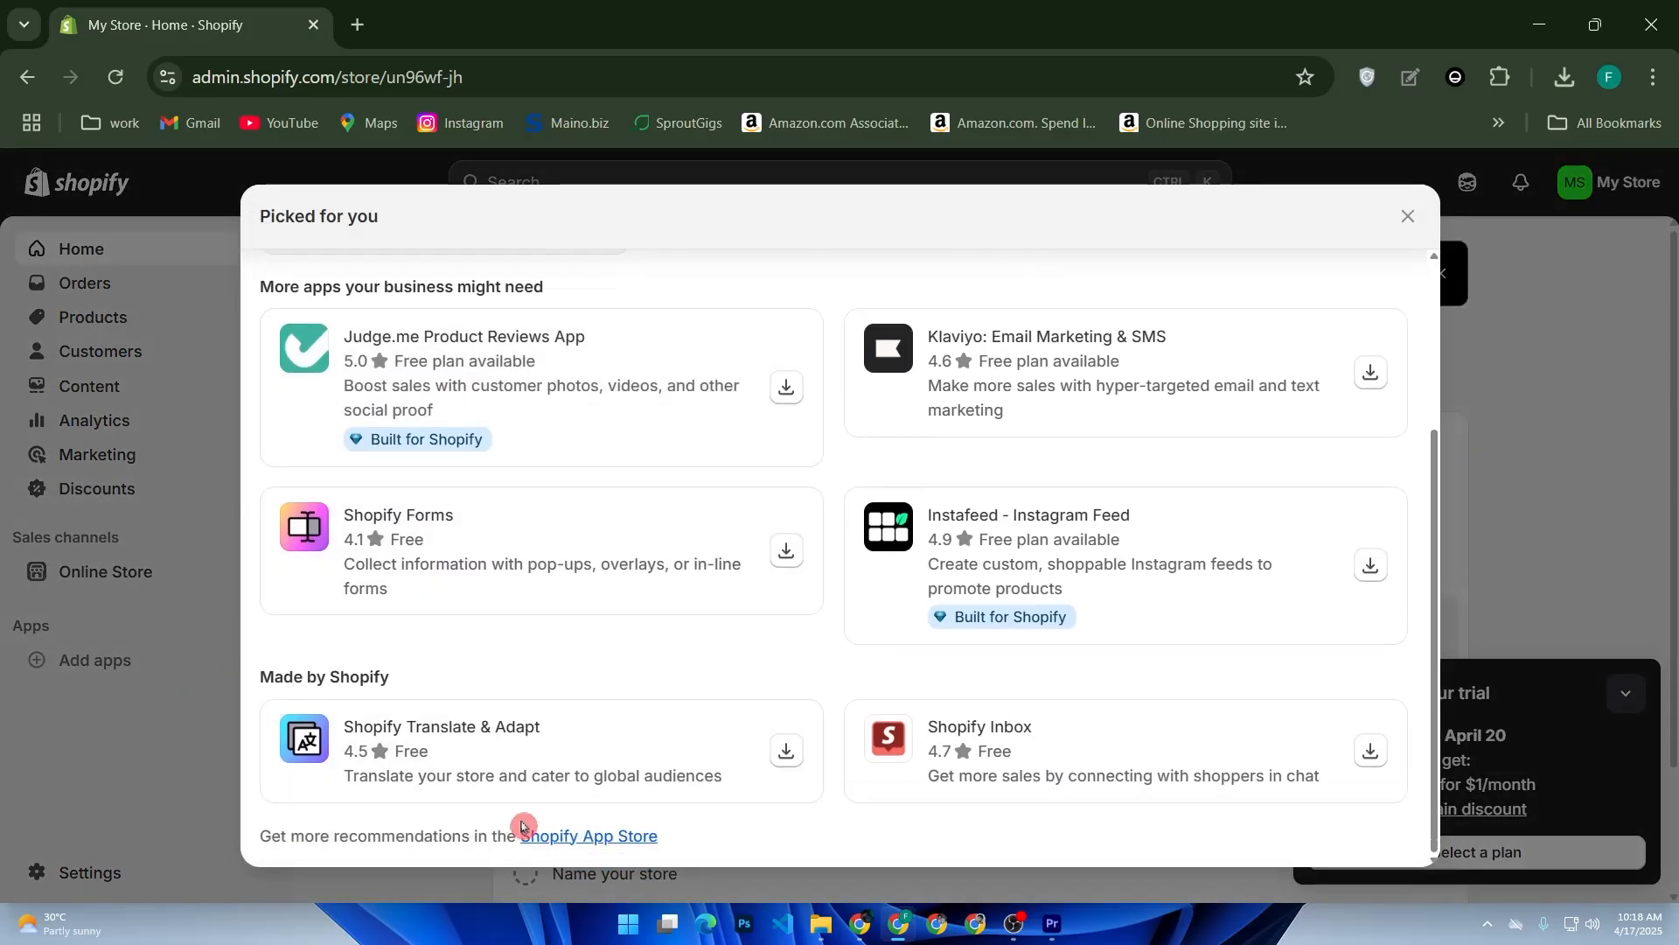
{"action": "left_click", "coordinate": [566, 840]}
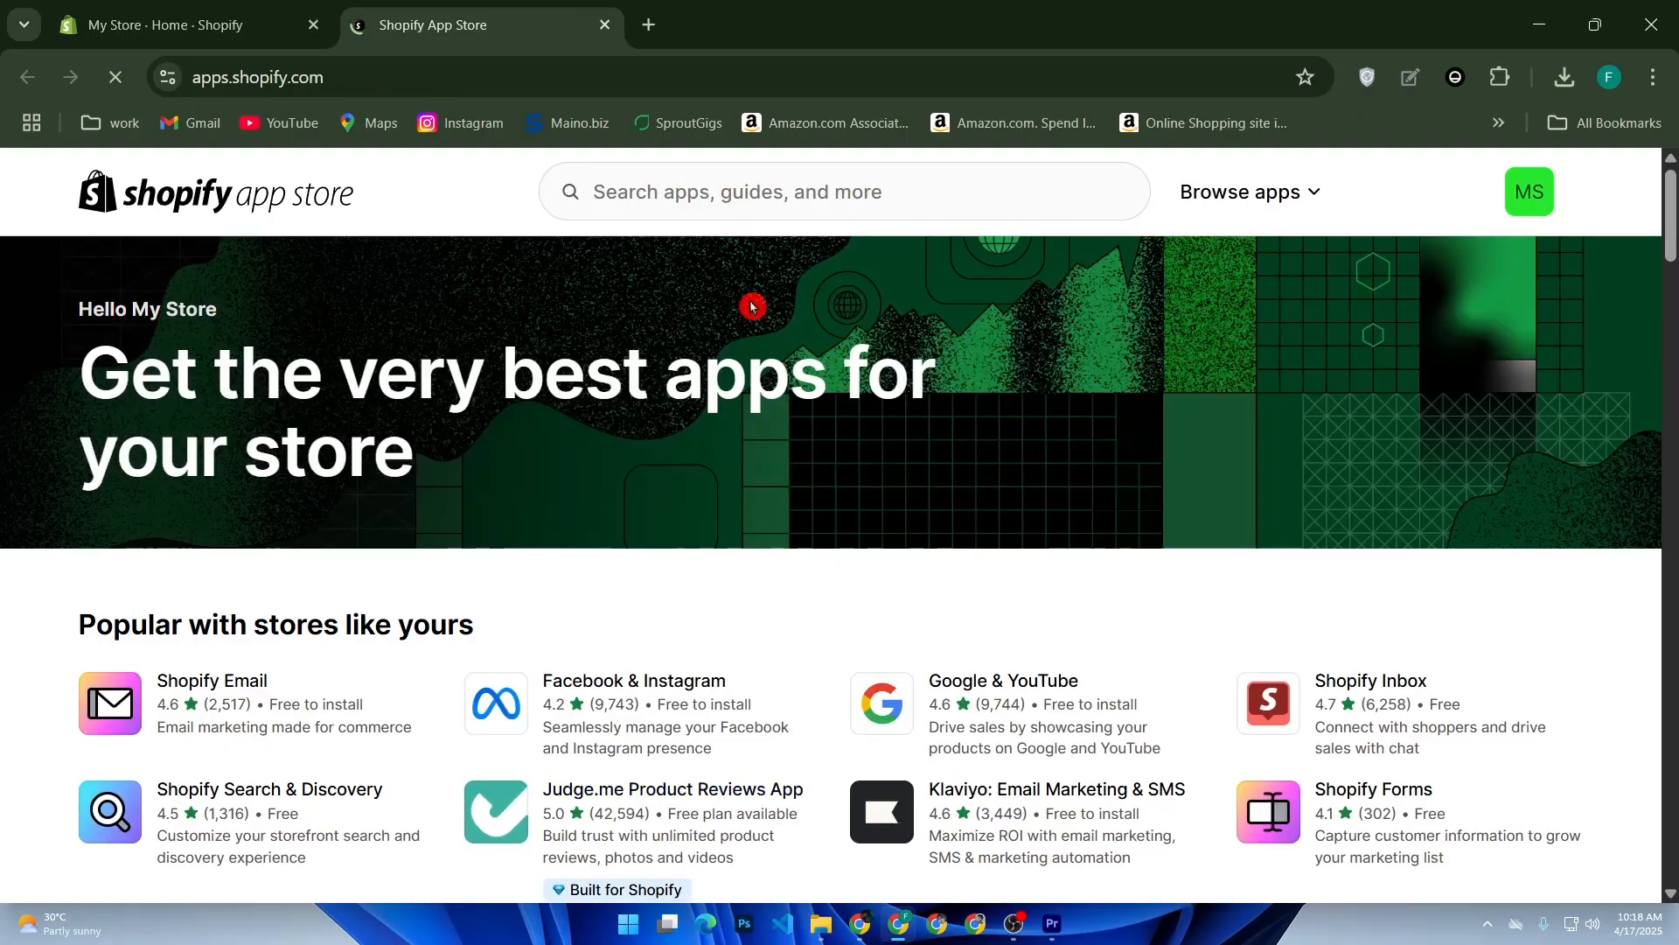
- Search the App Store for "apspstle subscriptions"
{"action": "left_click", "coordinate": [716, 190]}
{"action": "type", "text": "aps"}
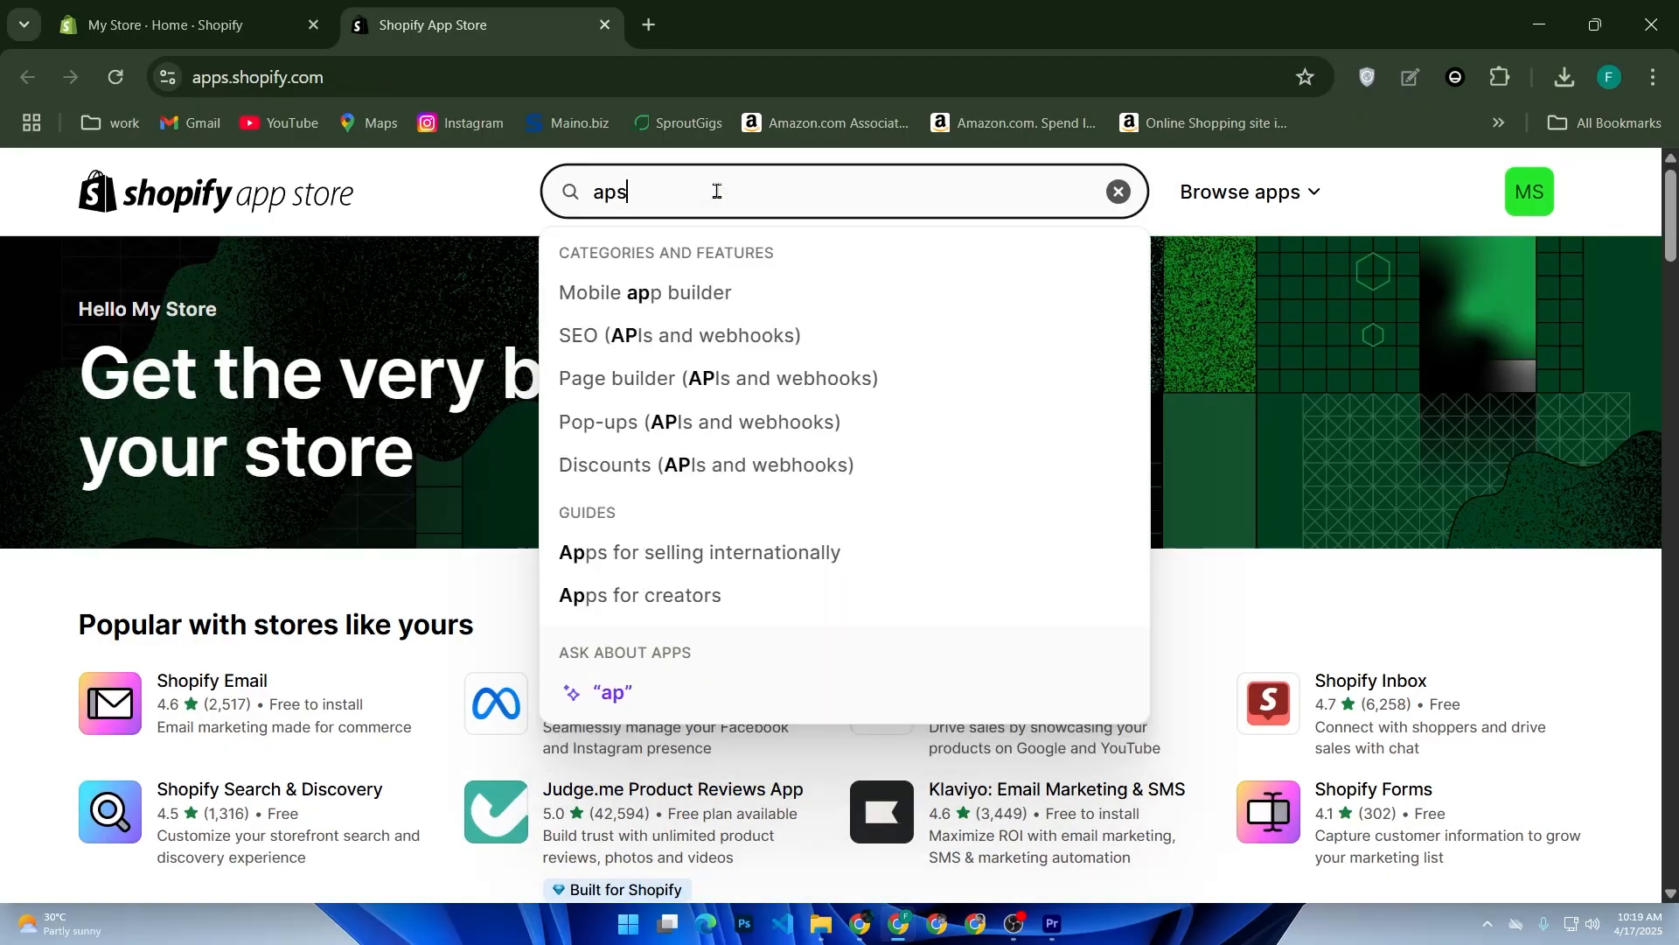
{"action": "type", "text": "psstle"}
{"action": "key", "text": "BackSpace"}
{"action": "key", "text": "BackSpace"}
{"action": "key", "text": "BackSpace"}
{"action": "key", "text": "BackSpace"}
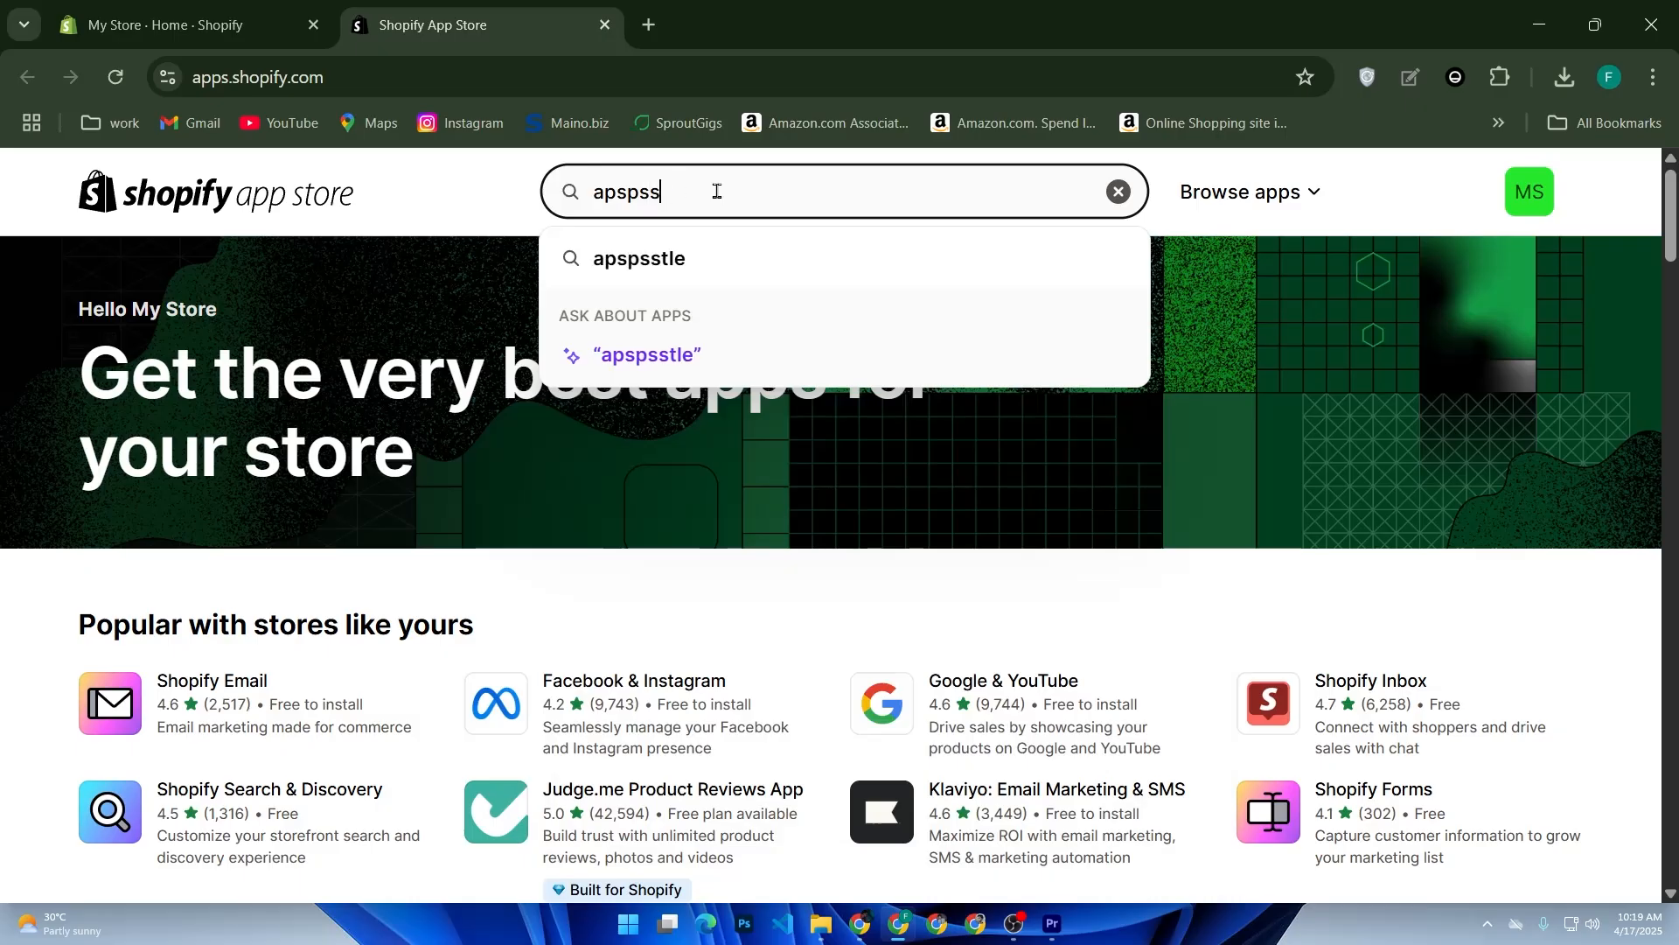
{"action": "type", "text": "lt"}
{"action": "key", "text": "BackSpace"}
{"action": "key", "text": "BackSpace"}
{"action": "type", "text": "tle"}
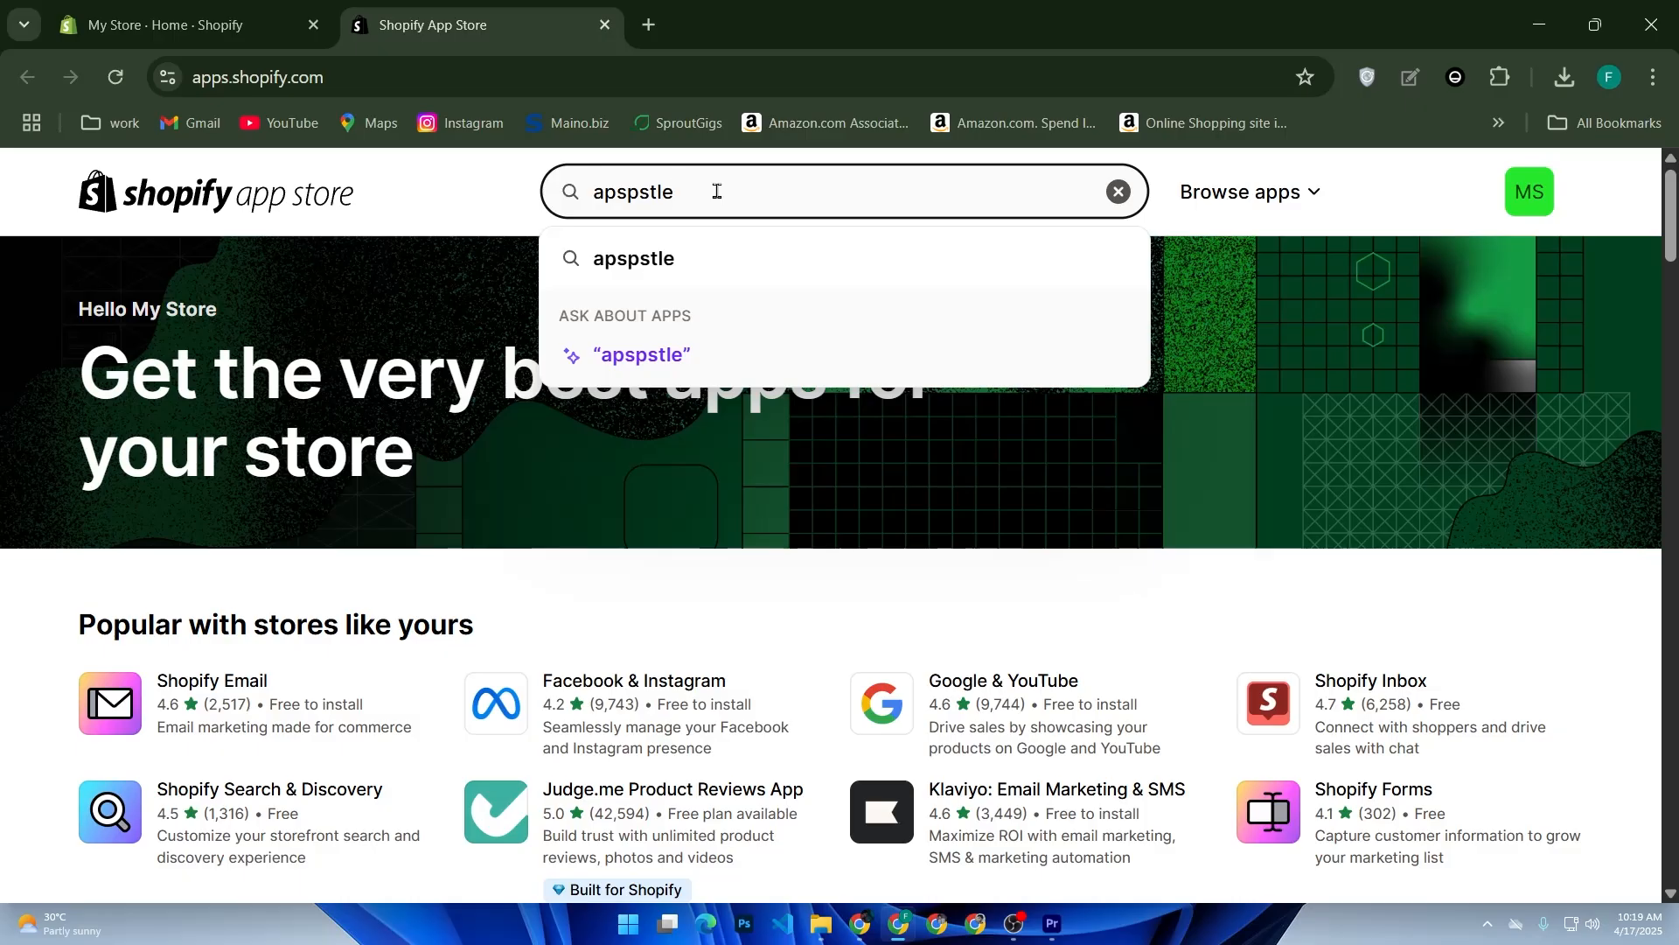
{"action": "type", "text": " subsc"}
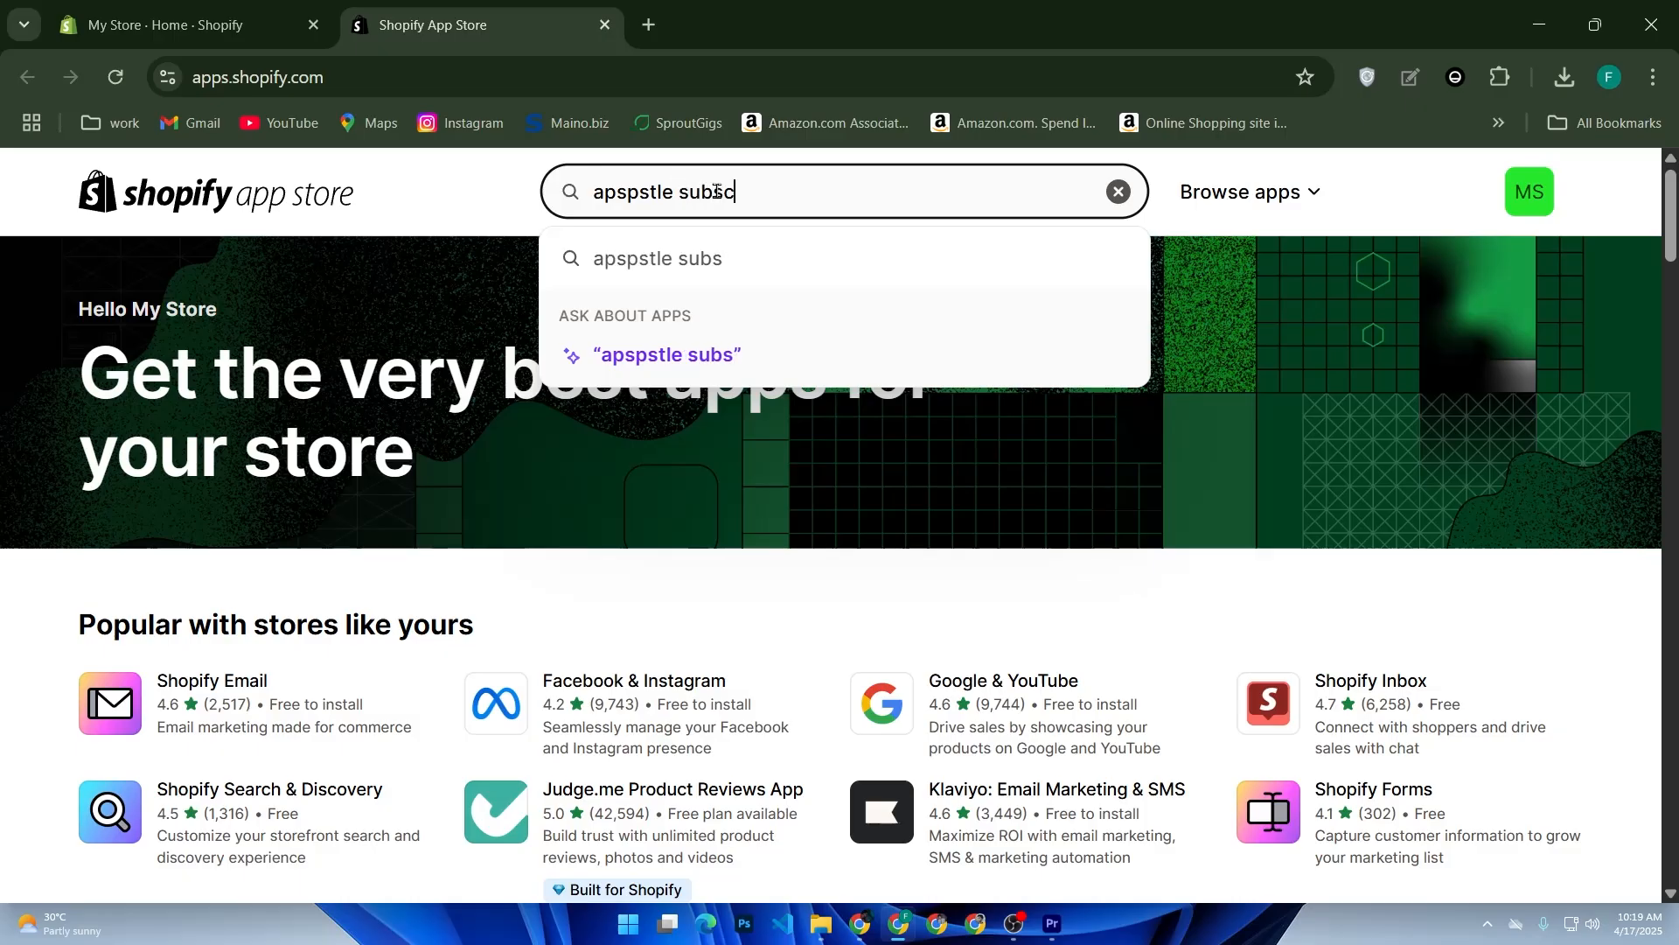
{"action": "type", "text": "riptions"}
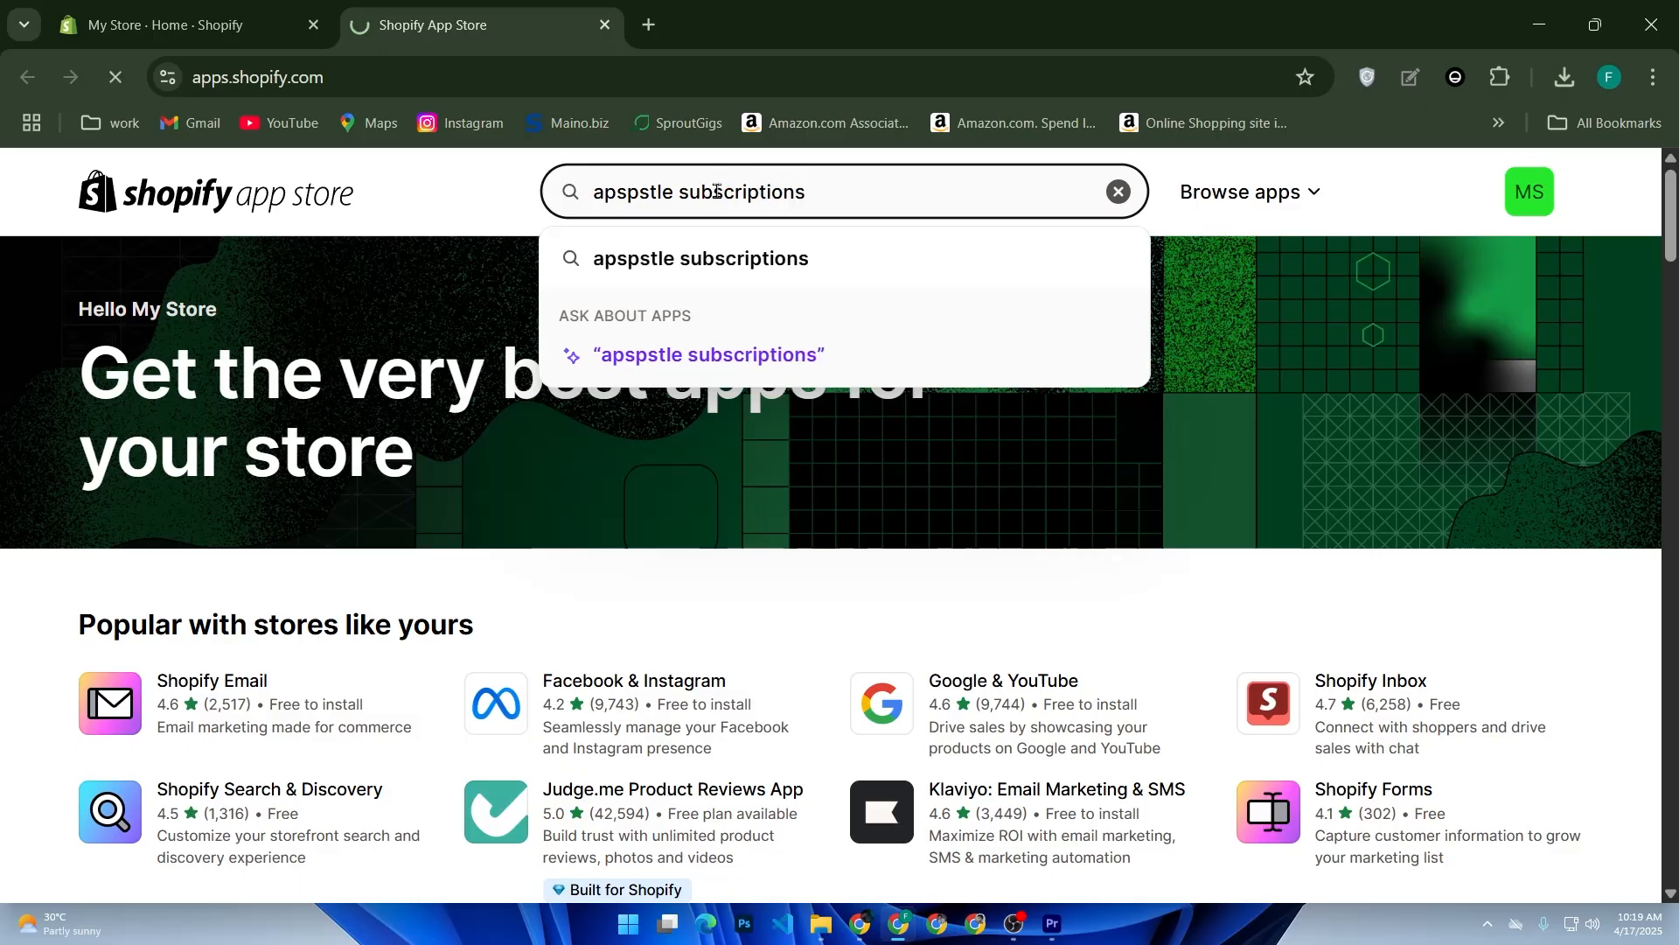
{"action": "key", "text": "Return"}
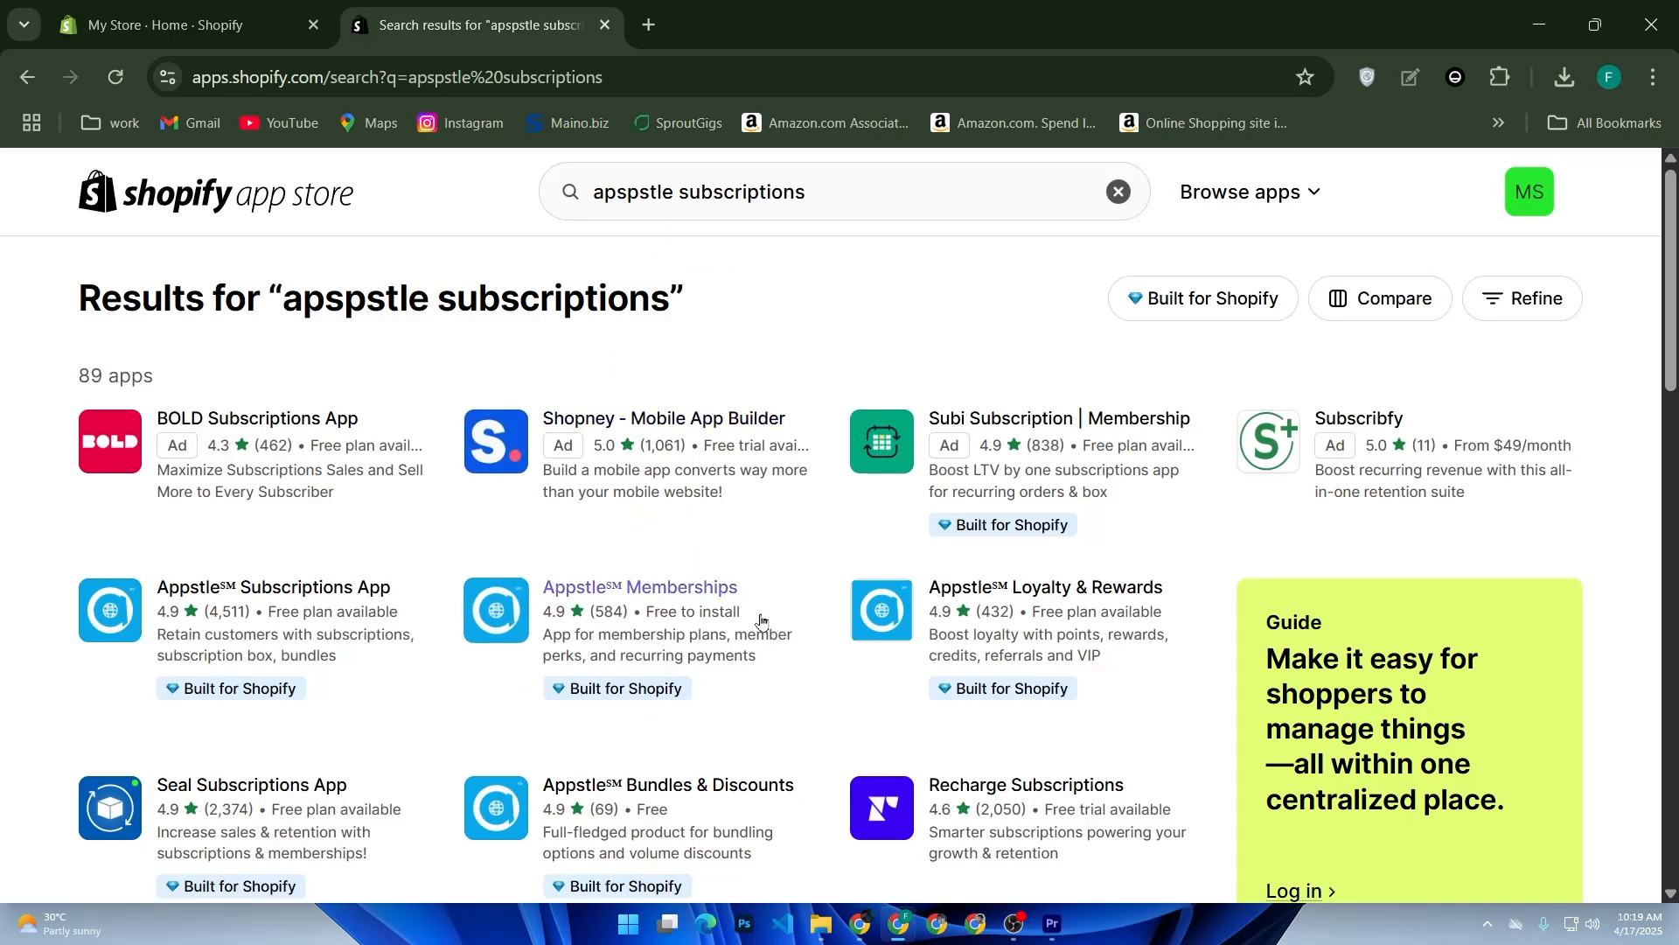
- Open the Appstle Subscriptions App listing and install the app in the store, approving its data access
{"action": "left_click", "coordinate": [286, 613]}
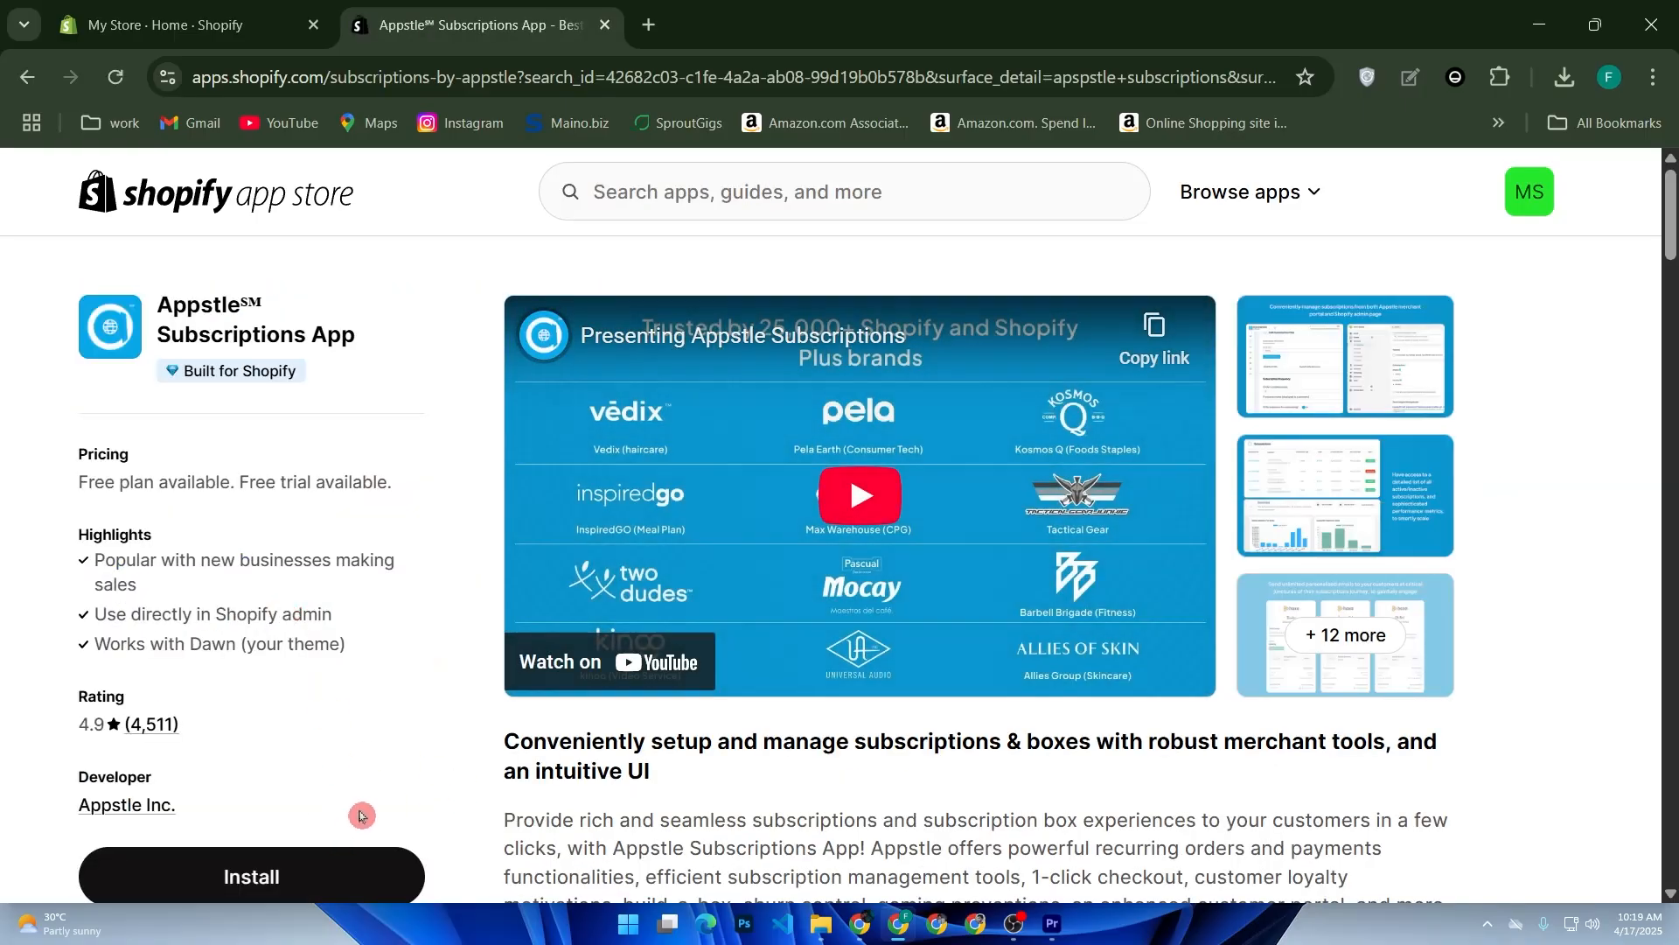
{"action": "left_click", "coordinate": [300, 855]}
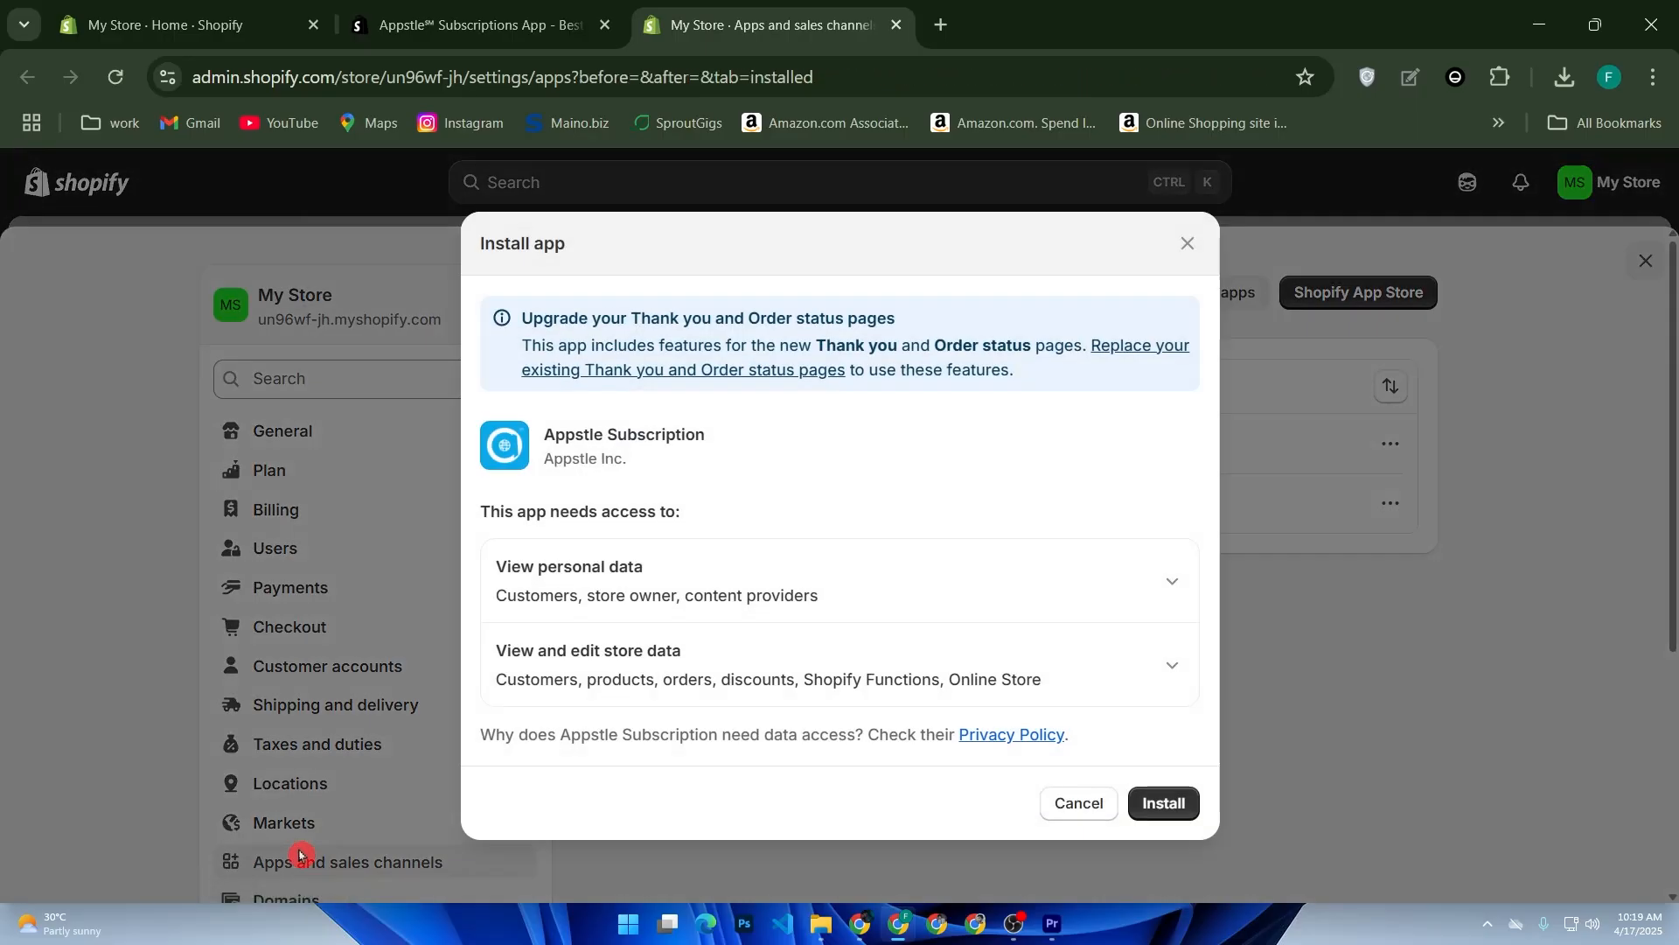
{"action": "left_click", "coordinate": [1166, 815]}
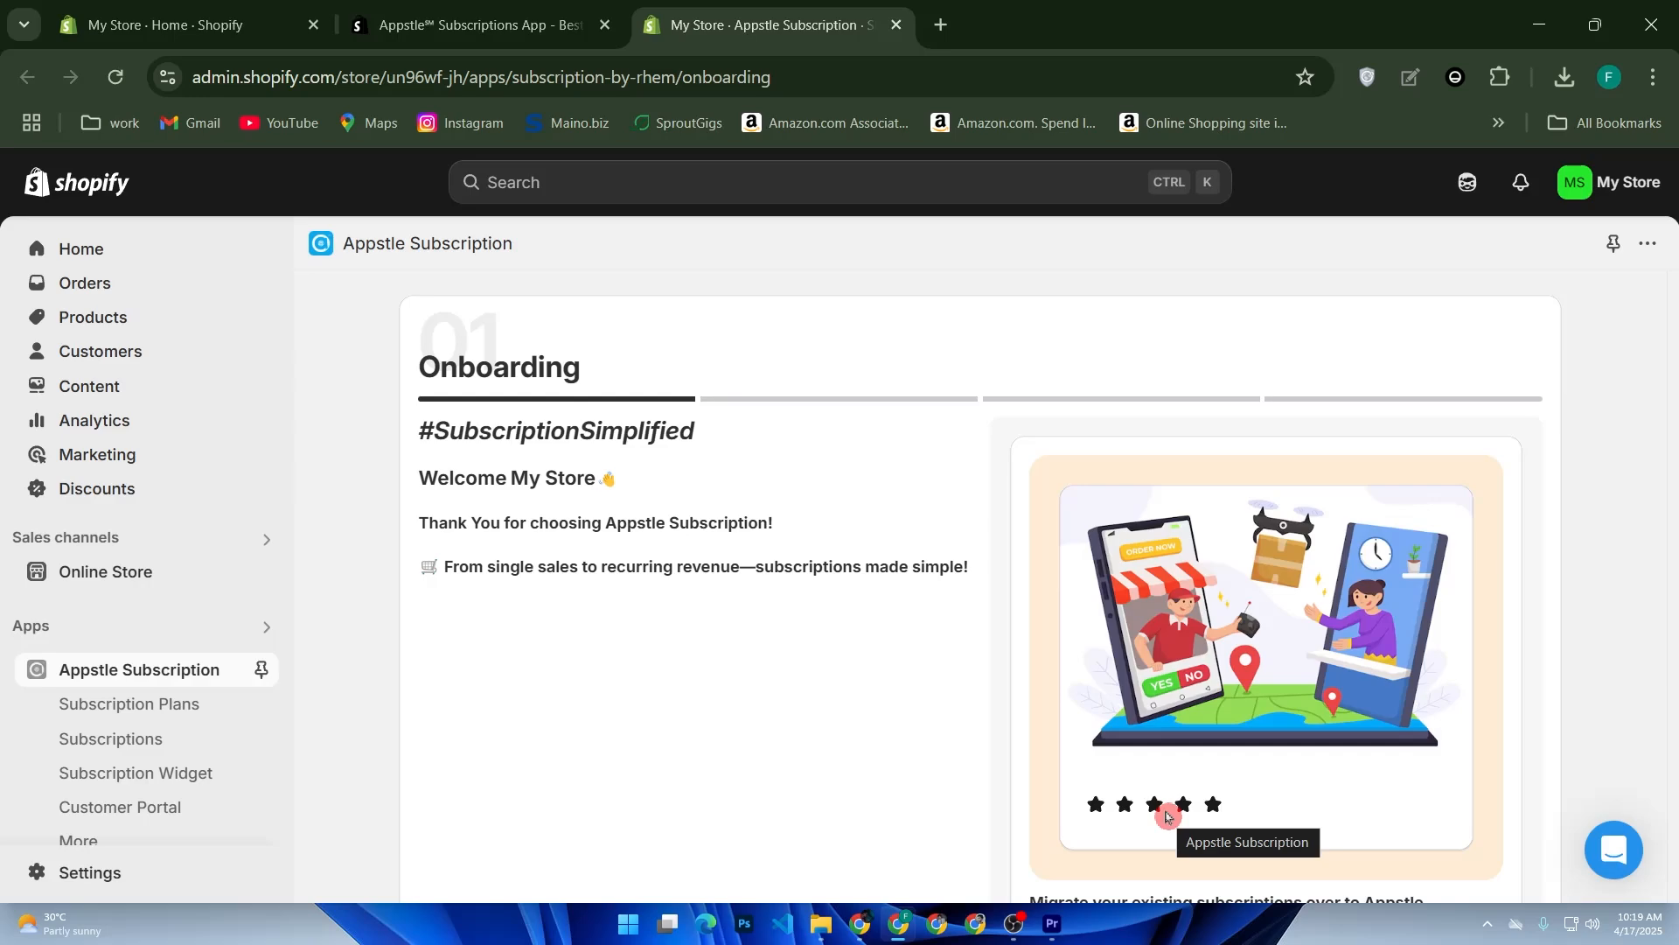
- Try to open the Subscription Plans page of Appstle Subscription during onboarding
{"action": "left_click", "coordinate": [133, 710]}
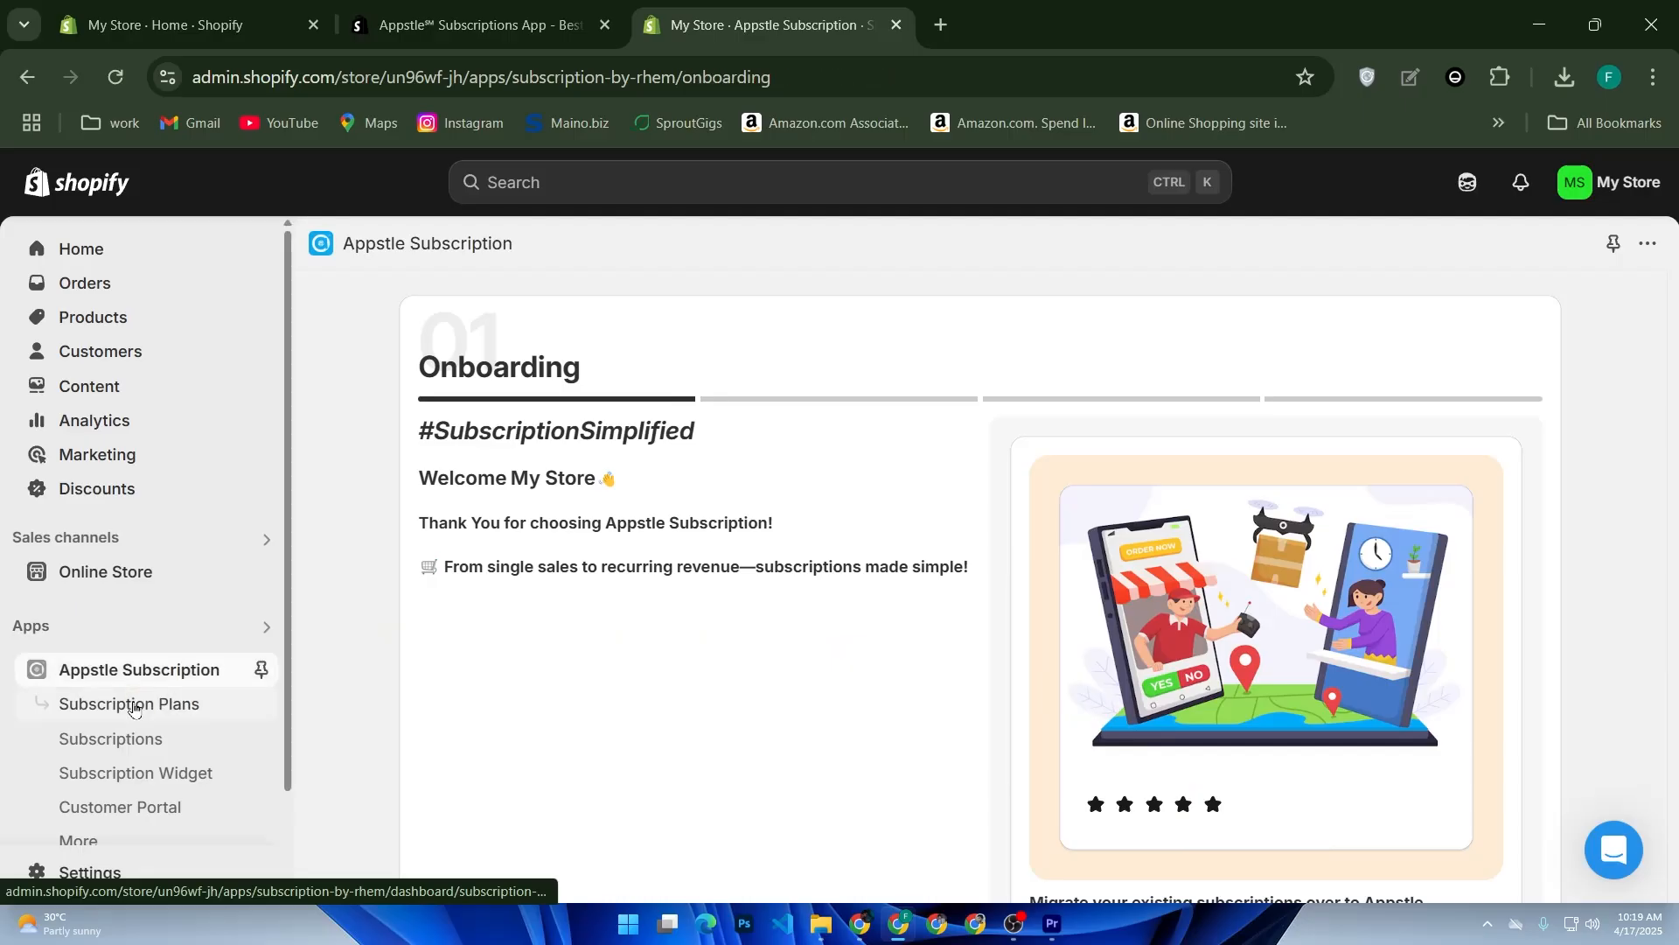
{"action": "left_click", "coordinate": [133, 709]}
{"action": "left_click", "coordinate": [134, 710]}
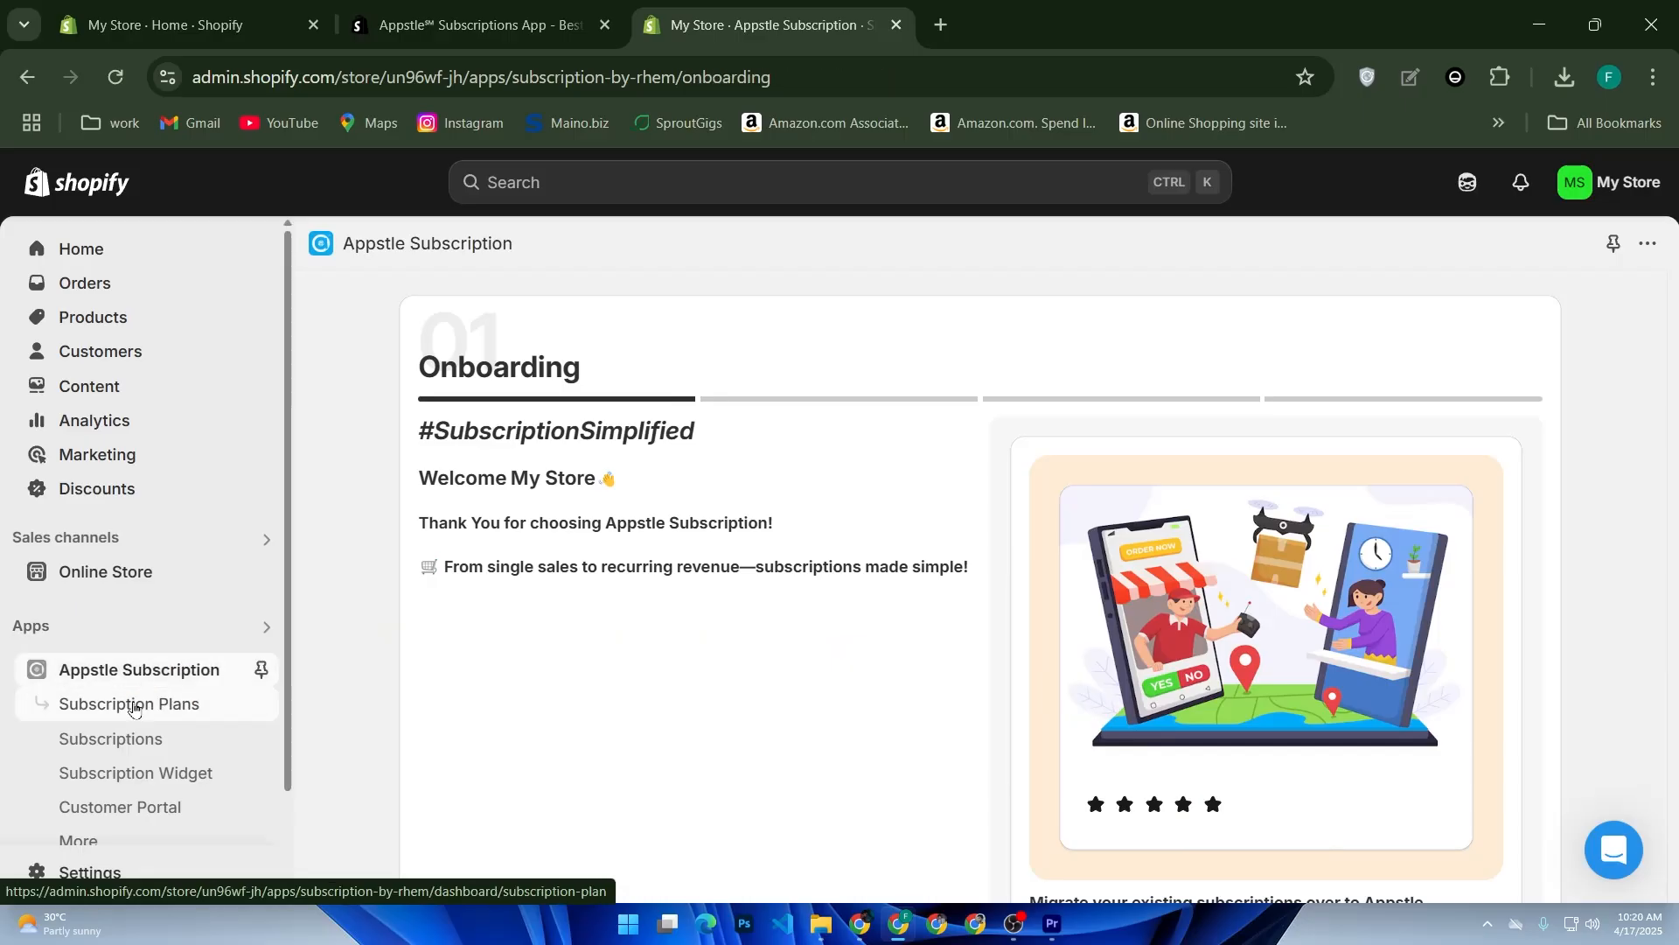
- Advance through the Appstle onboarding pages with the widget labels left as they are, and launch the program
{"action": "scroll", "coordinate": [945, 636], "scroll_direction": "down", "scroll_amount": 5}
{"action": "left_click", "coordinate": [1506, 768]}
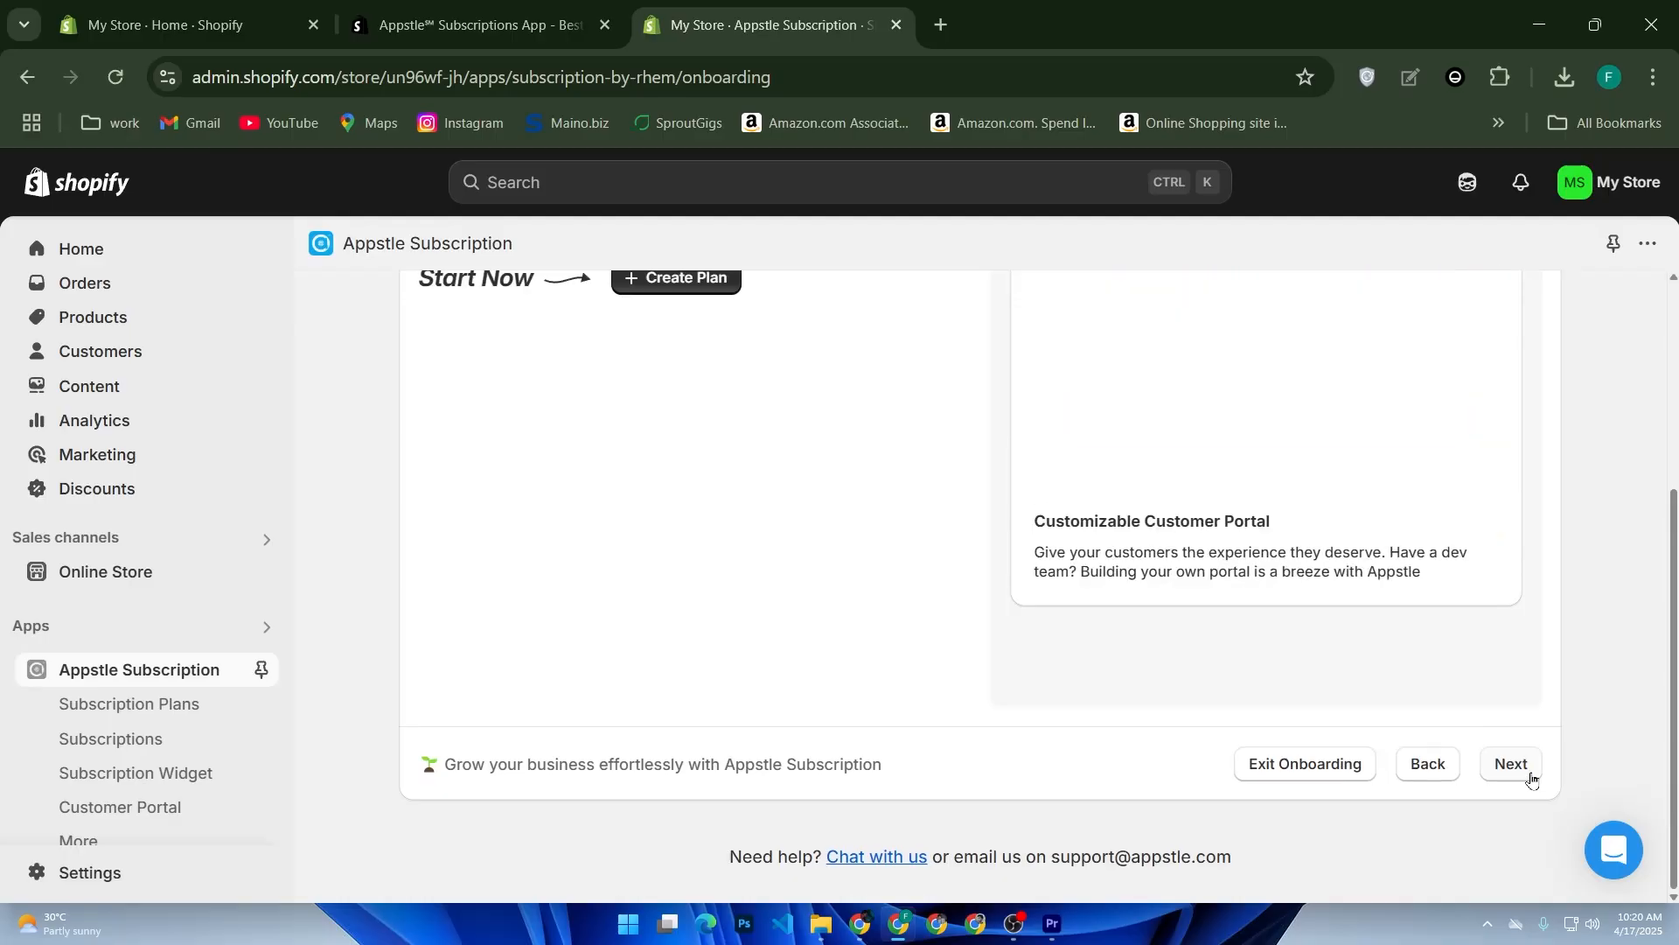
{"action": "scroll", "coordinate": [956, 791], "scroll_direction": "up", "scroll_amount": 4}
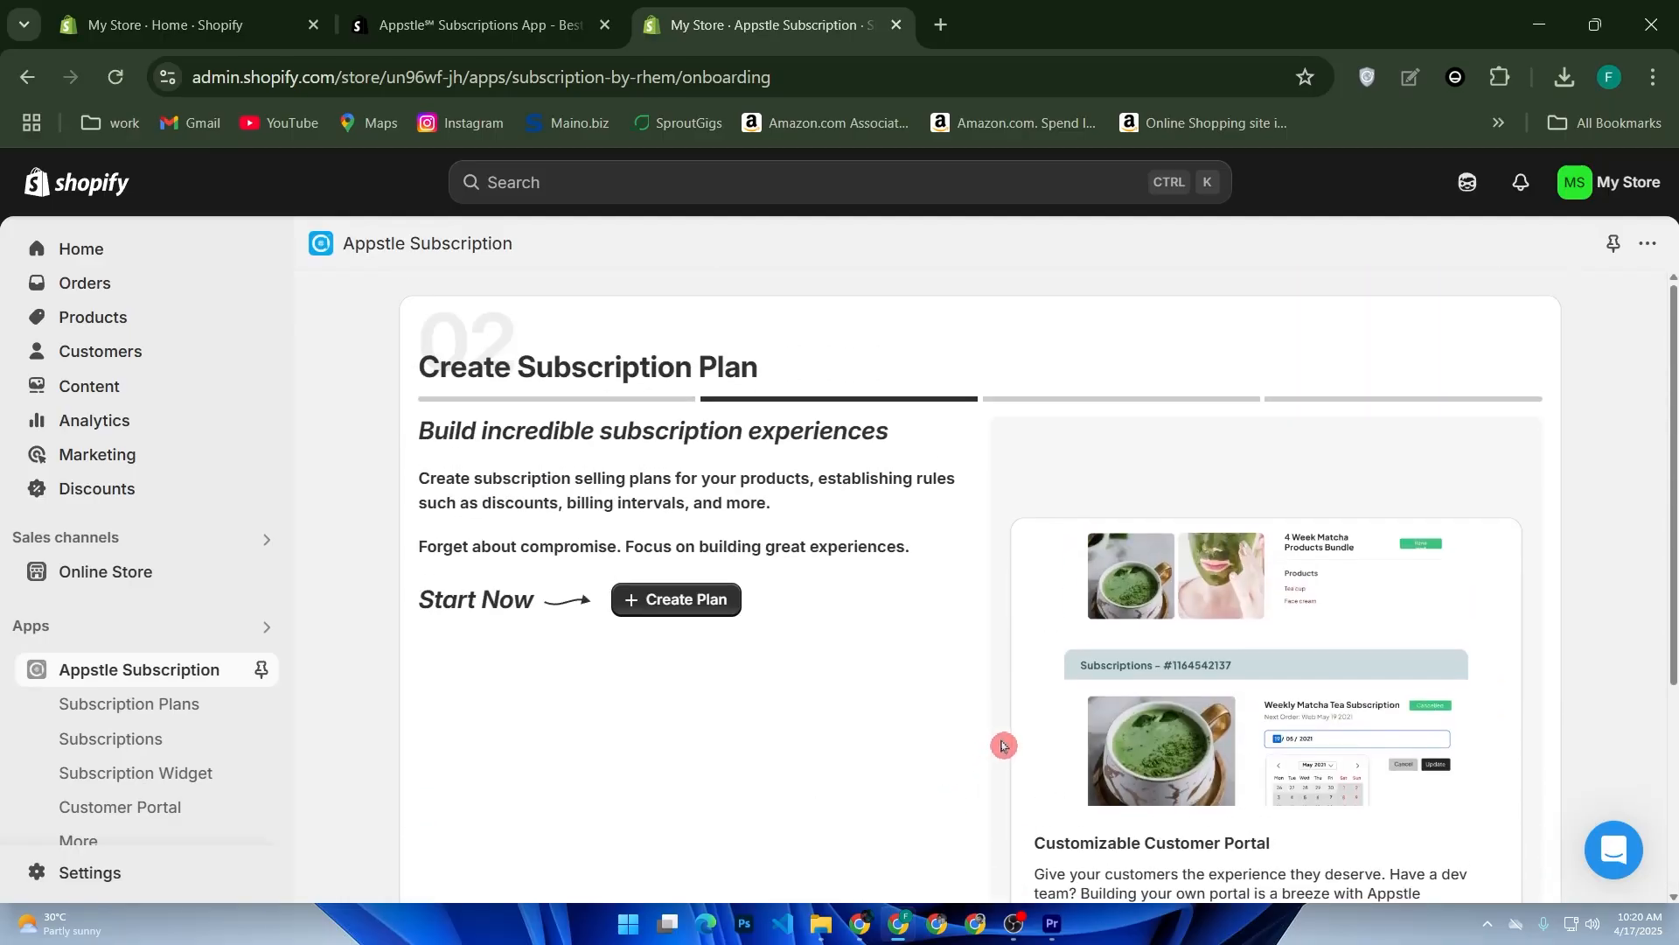
{"action": "scroll", "coordinate": [1003, 745], "scroll_direction": "down", "scroll_amount": 4}
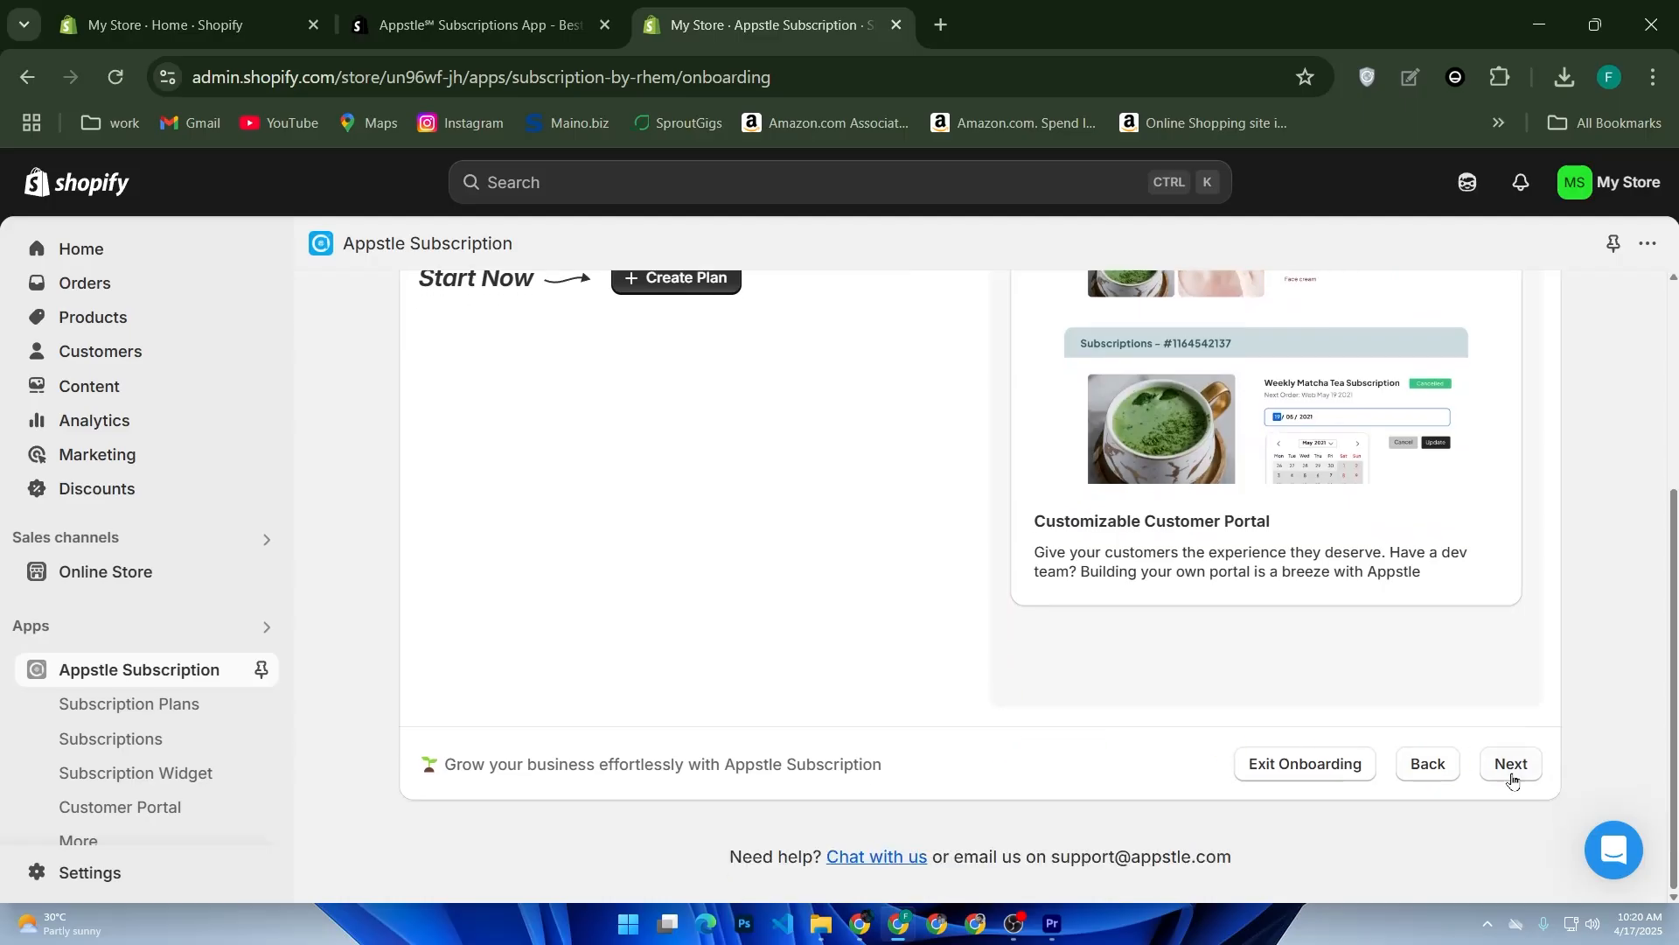
{"action": "left_click", "coordinate": [1512, 768]}
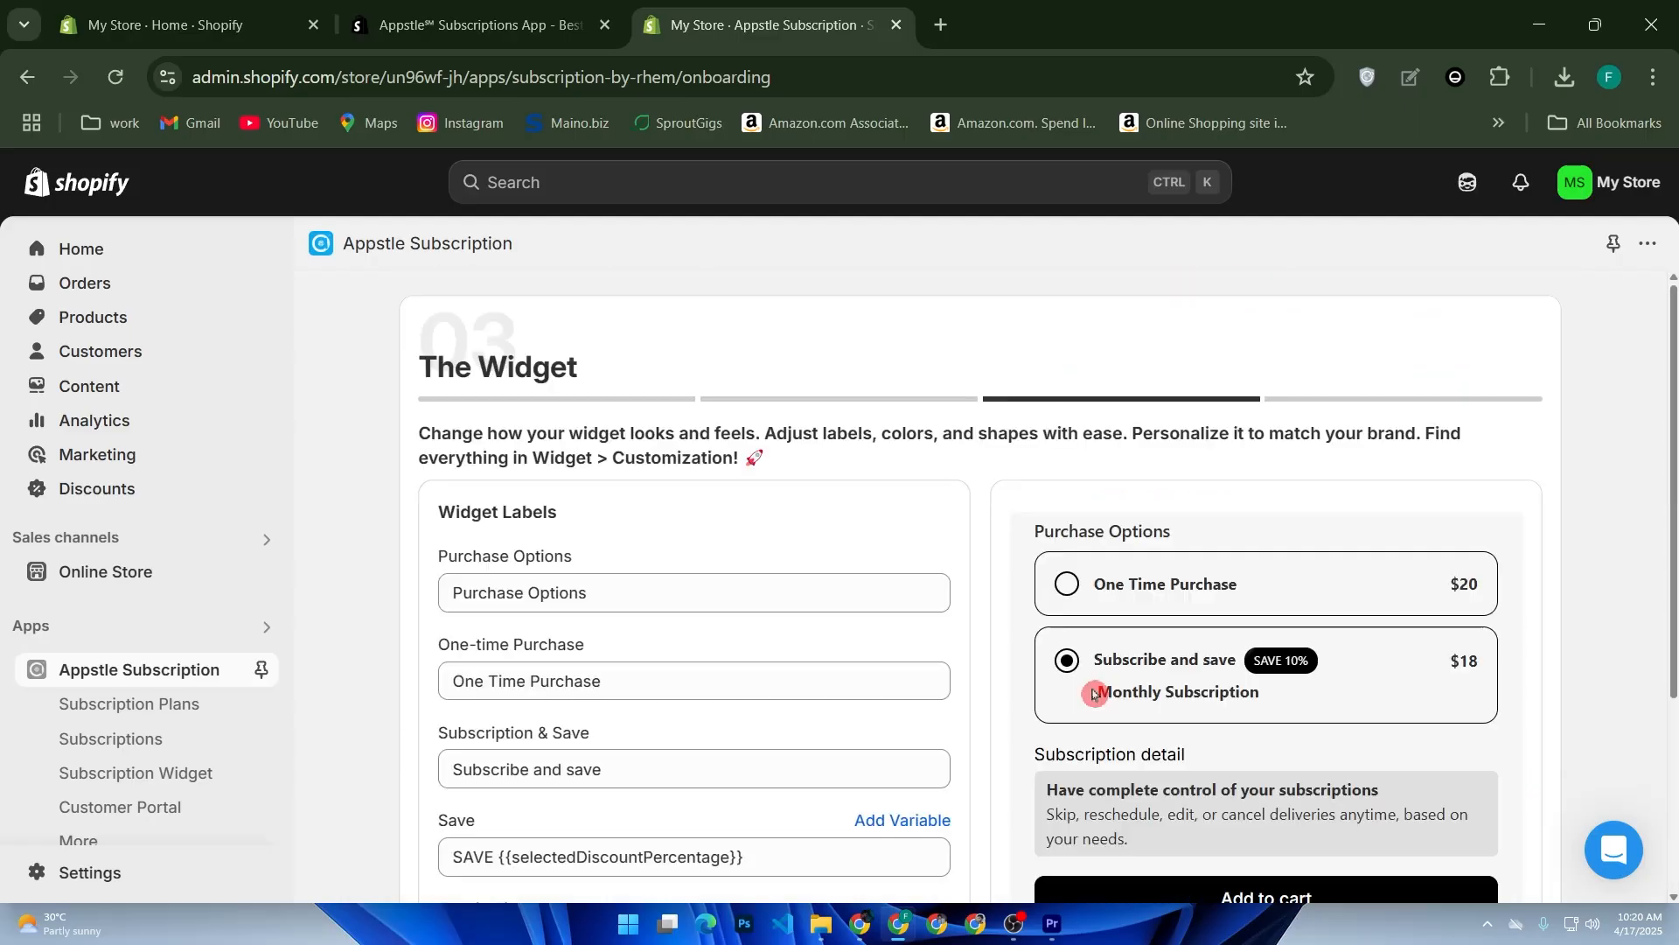
{"action": "scroll", "coordinate": [1050, 688], "scroll_direction": "down", "scroll_amount": 2}
{"action": "scroll", "coordinate": [1225, 726], "scroll_direction": "down", "scroll_amount": 2}
{"action": "left_click", "coordinate": [1503, 761]}
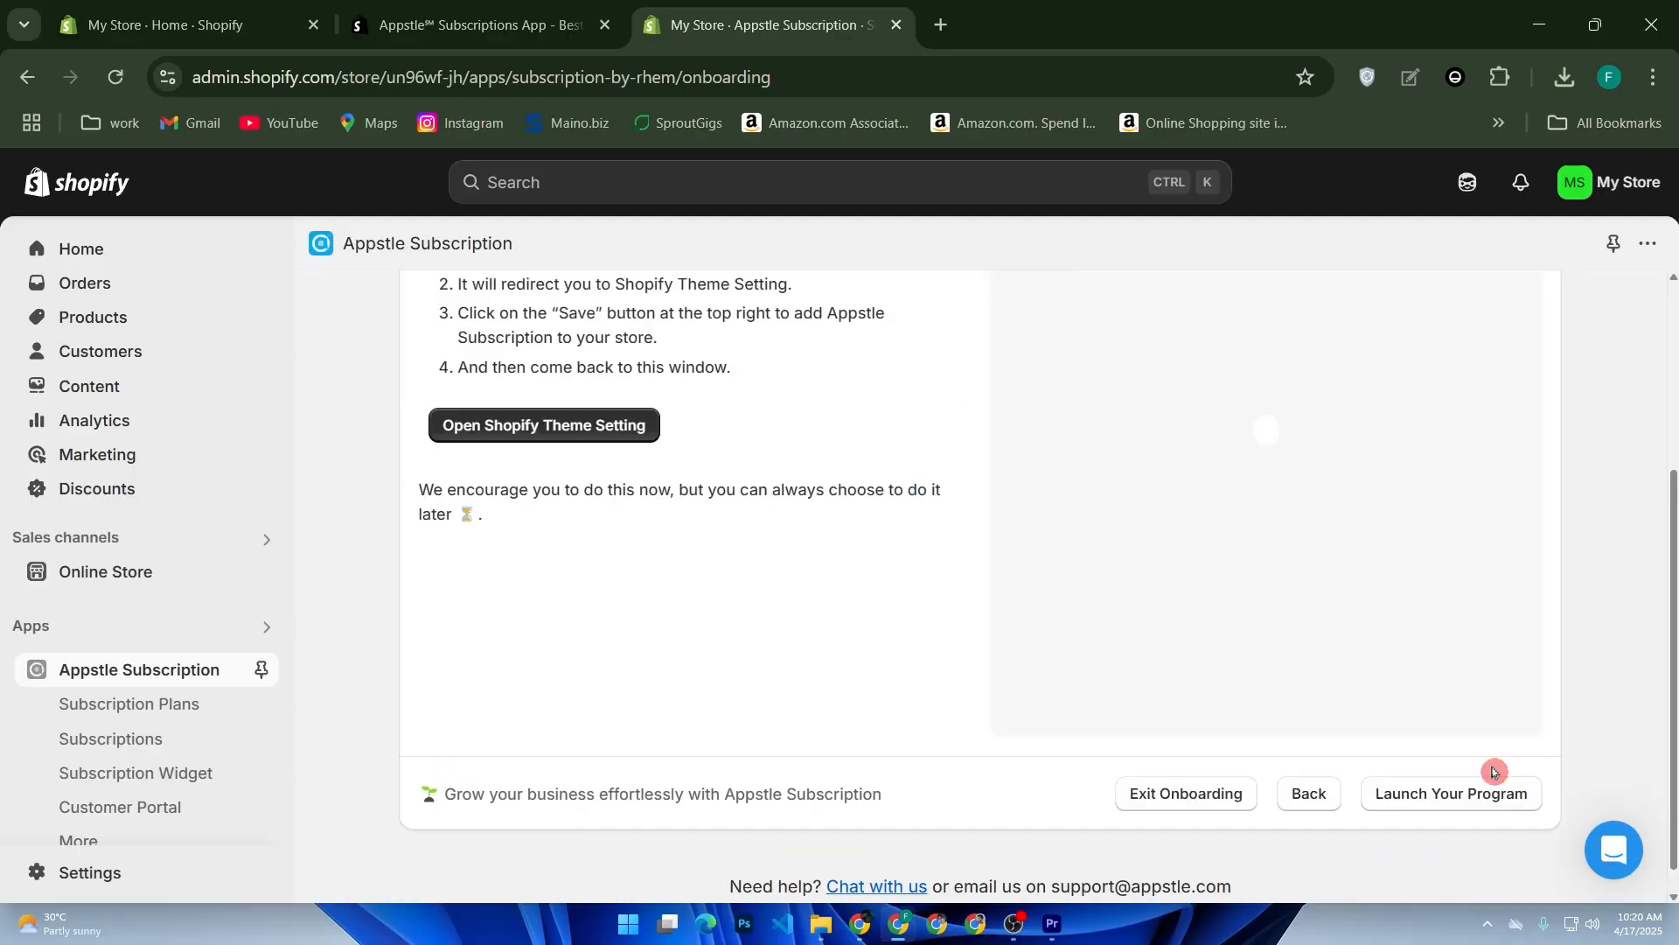
{"action": "left_click", "coordinate": [1435, 790]}
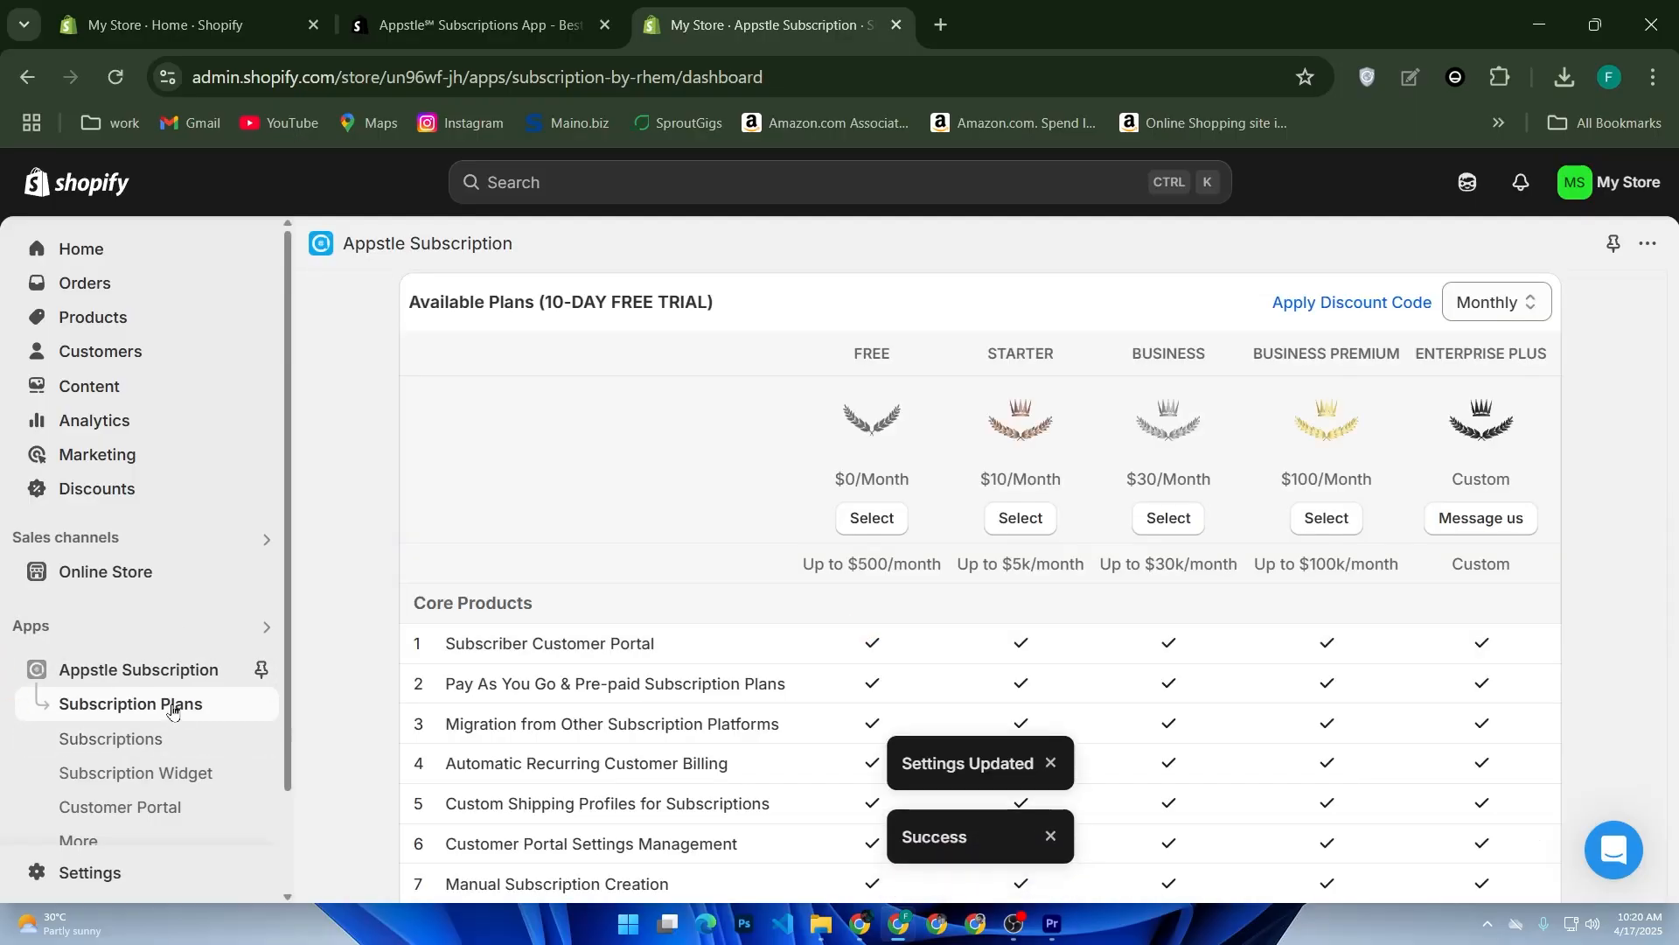
- Check the Subscription Plans and Subscriptions pages of Appstle and examine the feature comparison of the pricing plans
{"action": "left_click", "coordinate": [173, 706]}
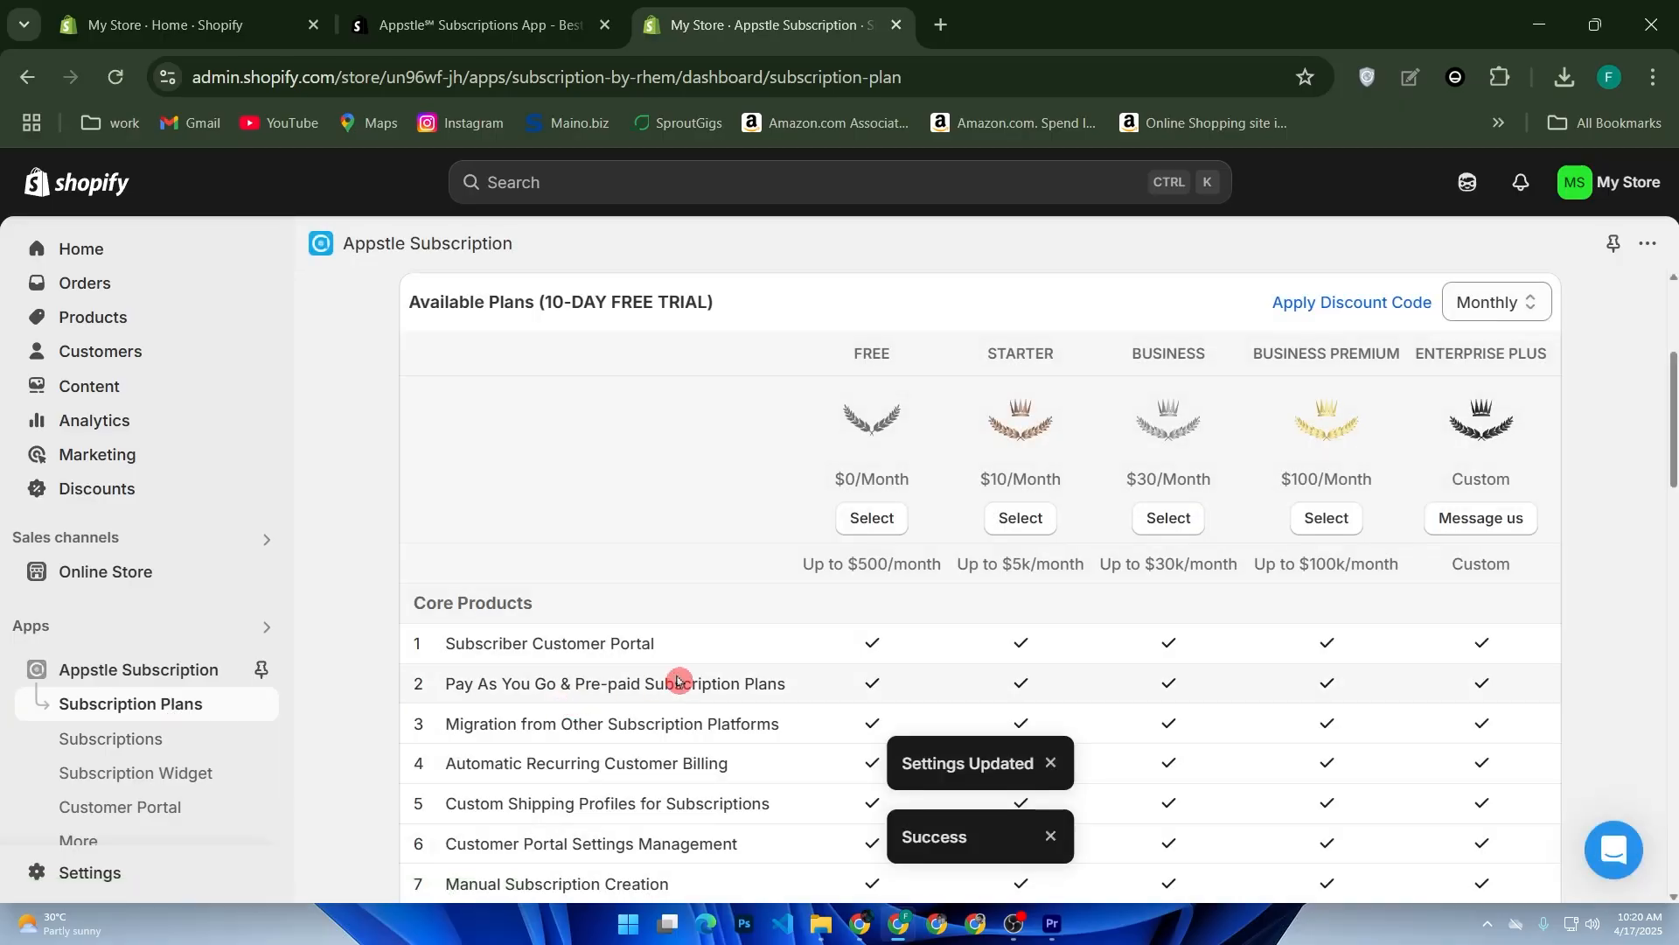
{"action": "scroll", "coordinate": [730, 599], "scroll_direction": "down", "scroll_amount": 9}
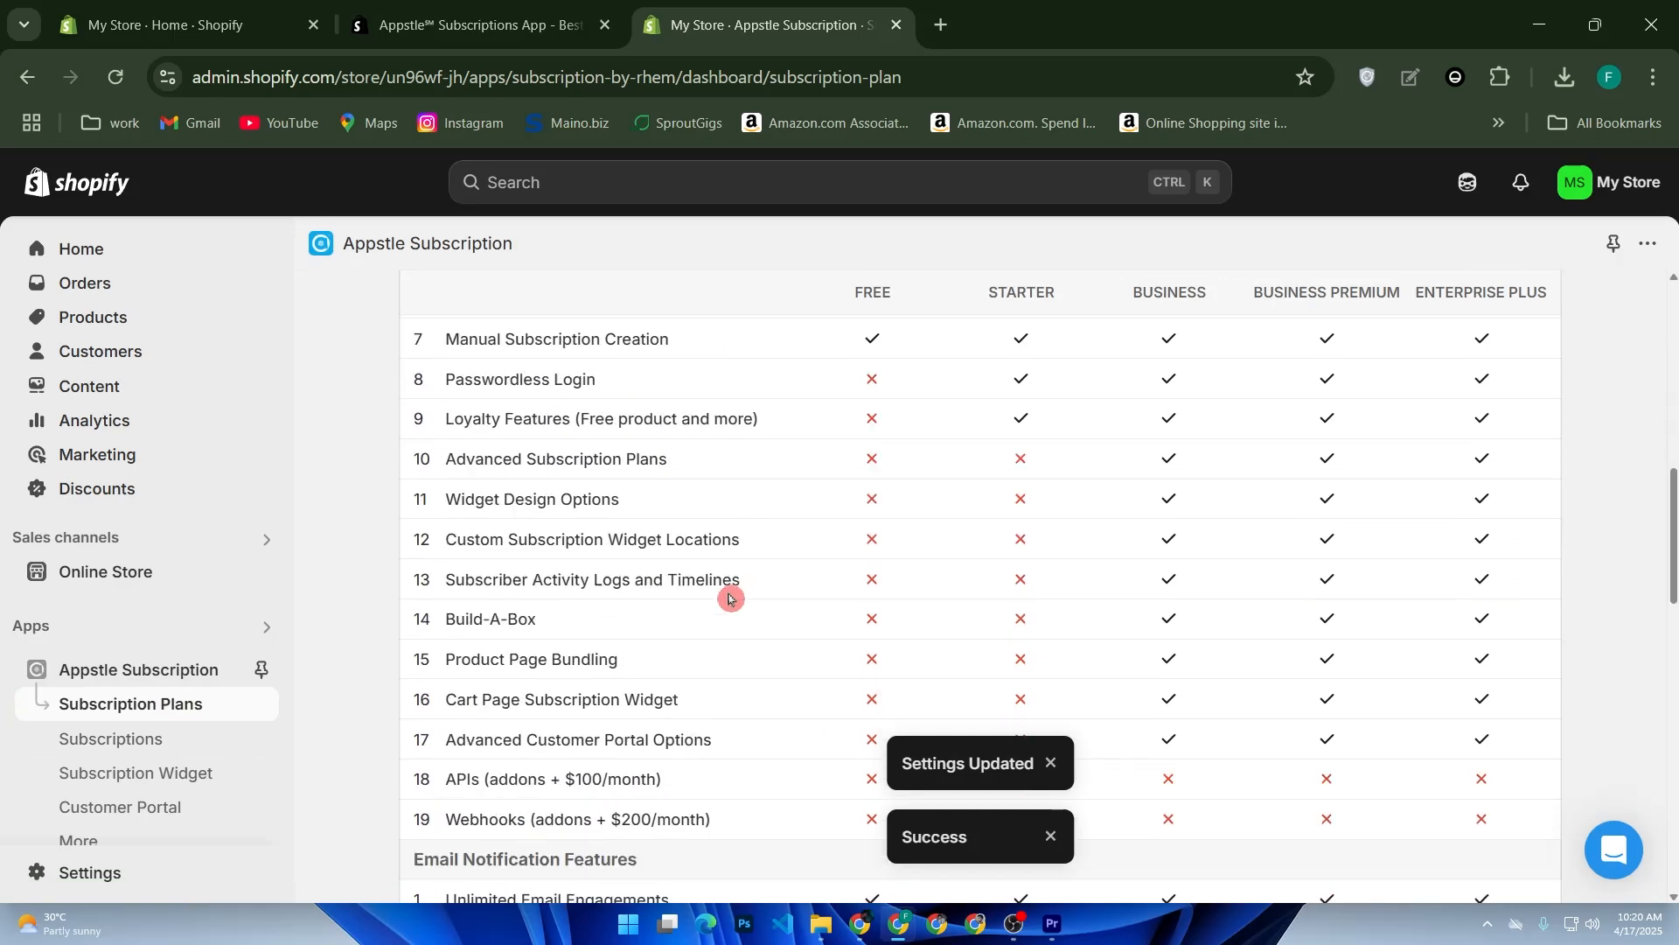
{"action": "scroll", "coordinate": [730, 599], "scroll_direction": "down", "scroll_amount": 12}
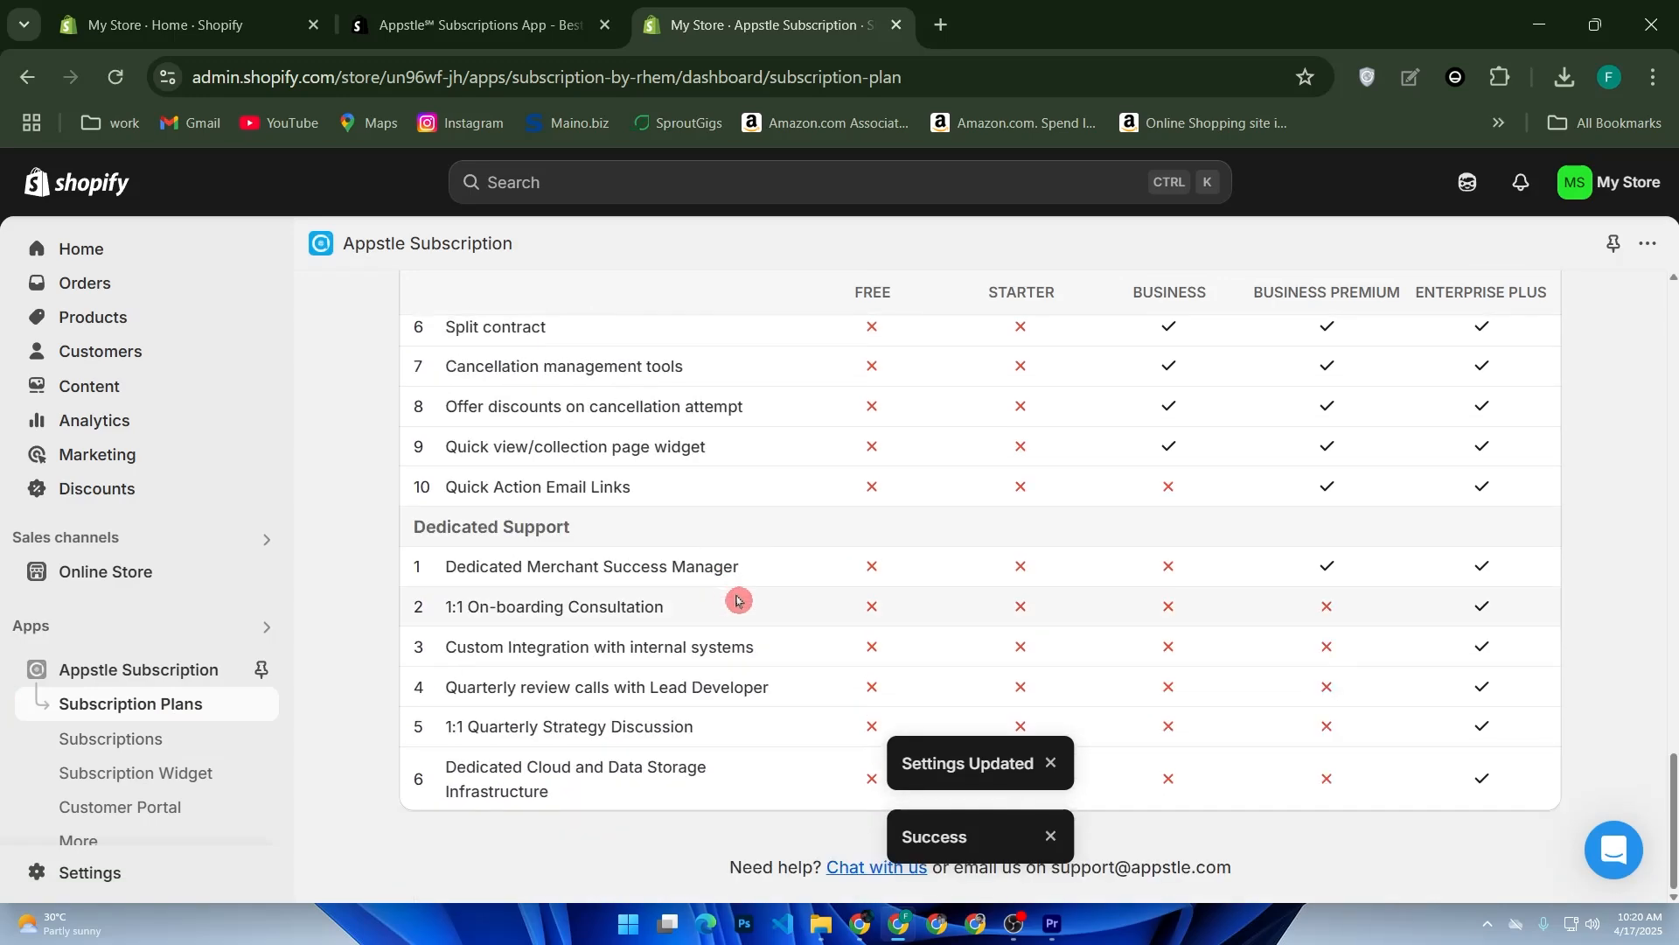
{"action": "left_click", "coordinate": [193, 741]}
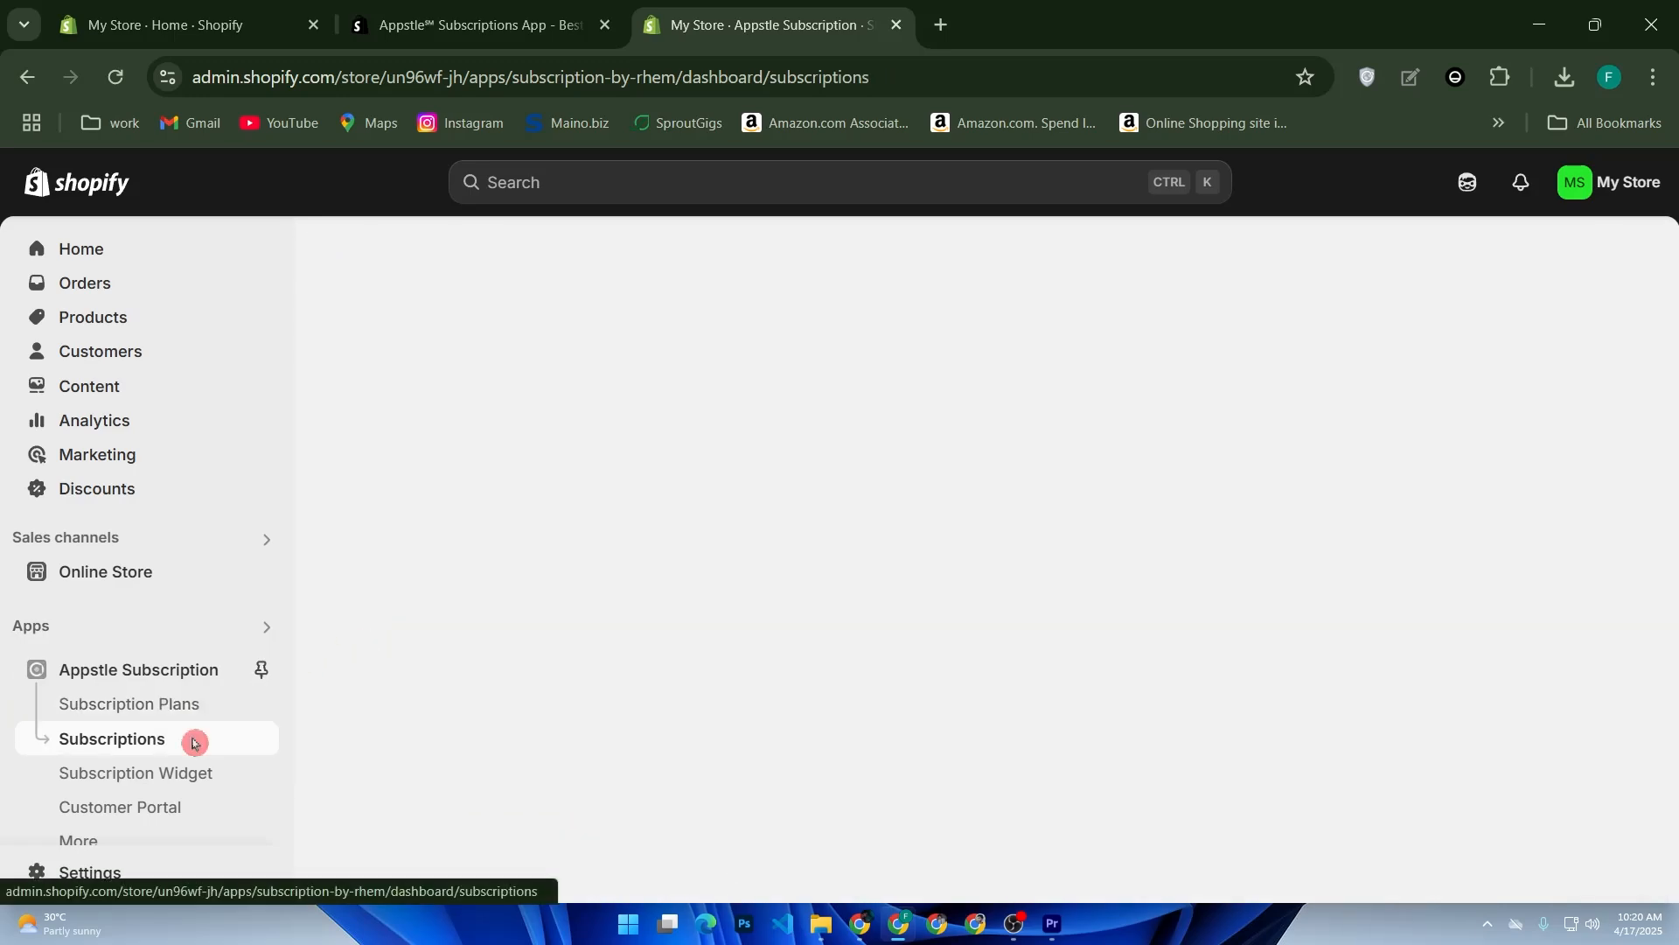
{"action": "scroll", "coordinate": [700, 652], "scroll_direction": "up", "scroll_amount": 20}
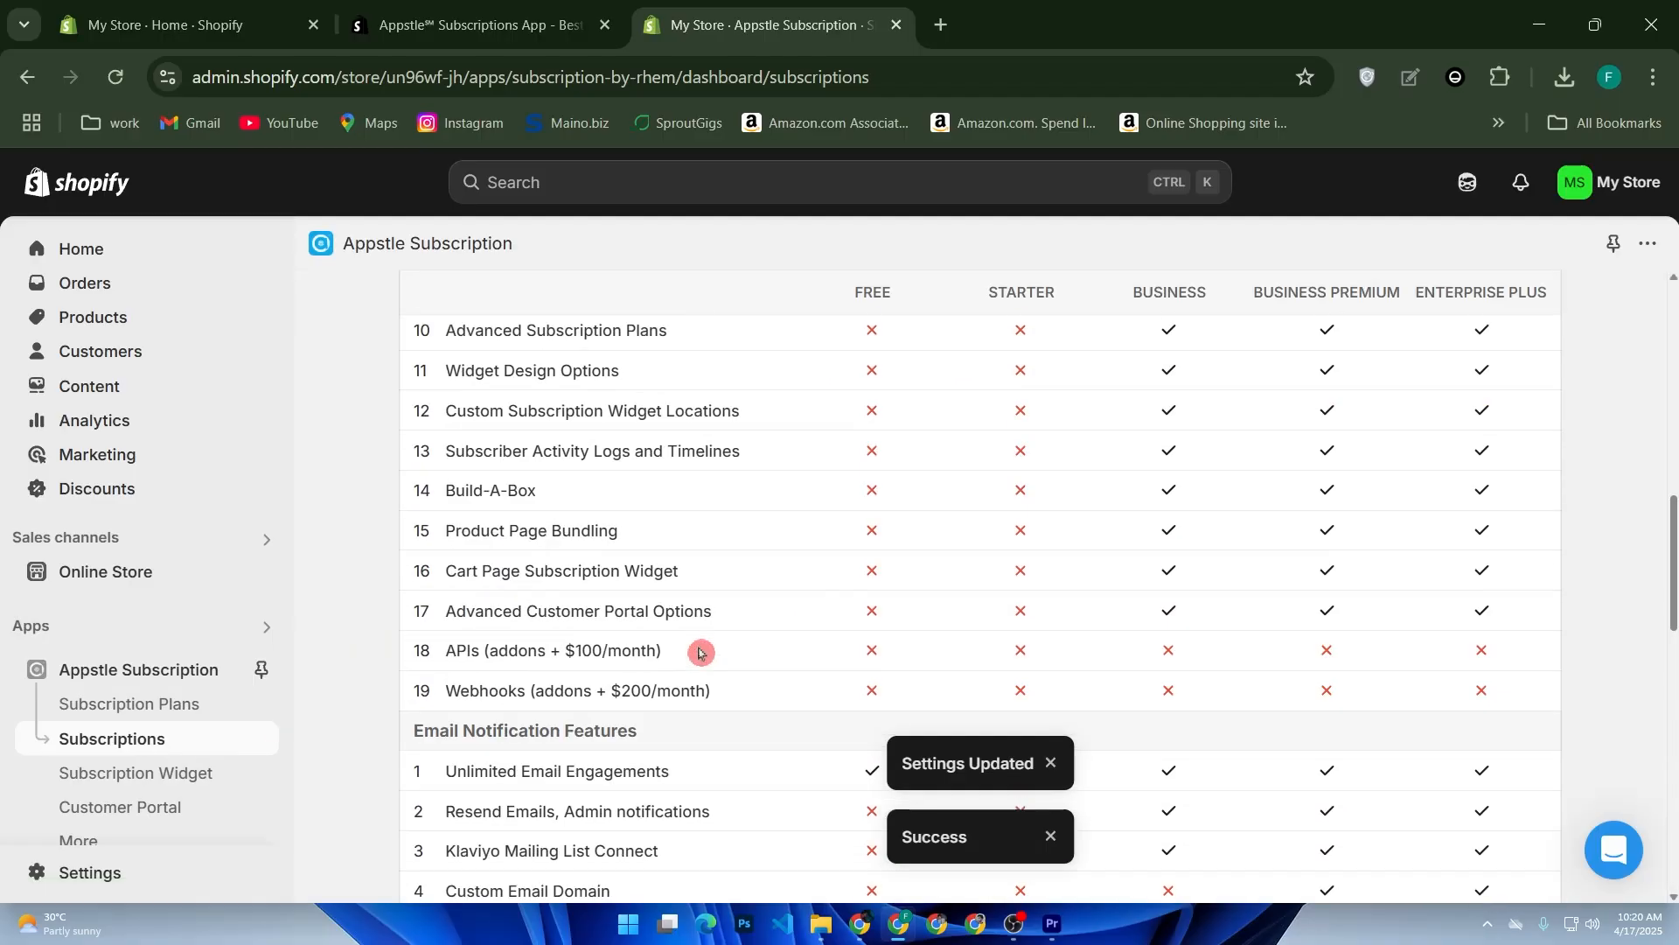
{"action": "scroll", "coordinate": [700, 652], "scroll_direction": "down", "scroll_amount": 4}
{"action": "scroll", "coordinate": [700, 653], "scroll_direction": "up", "scroll_amount": 2}
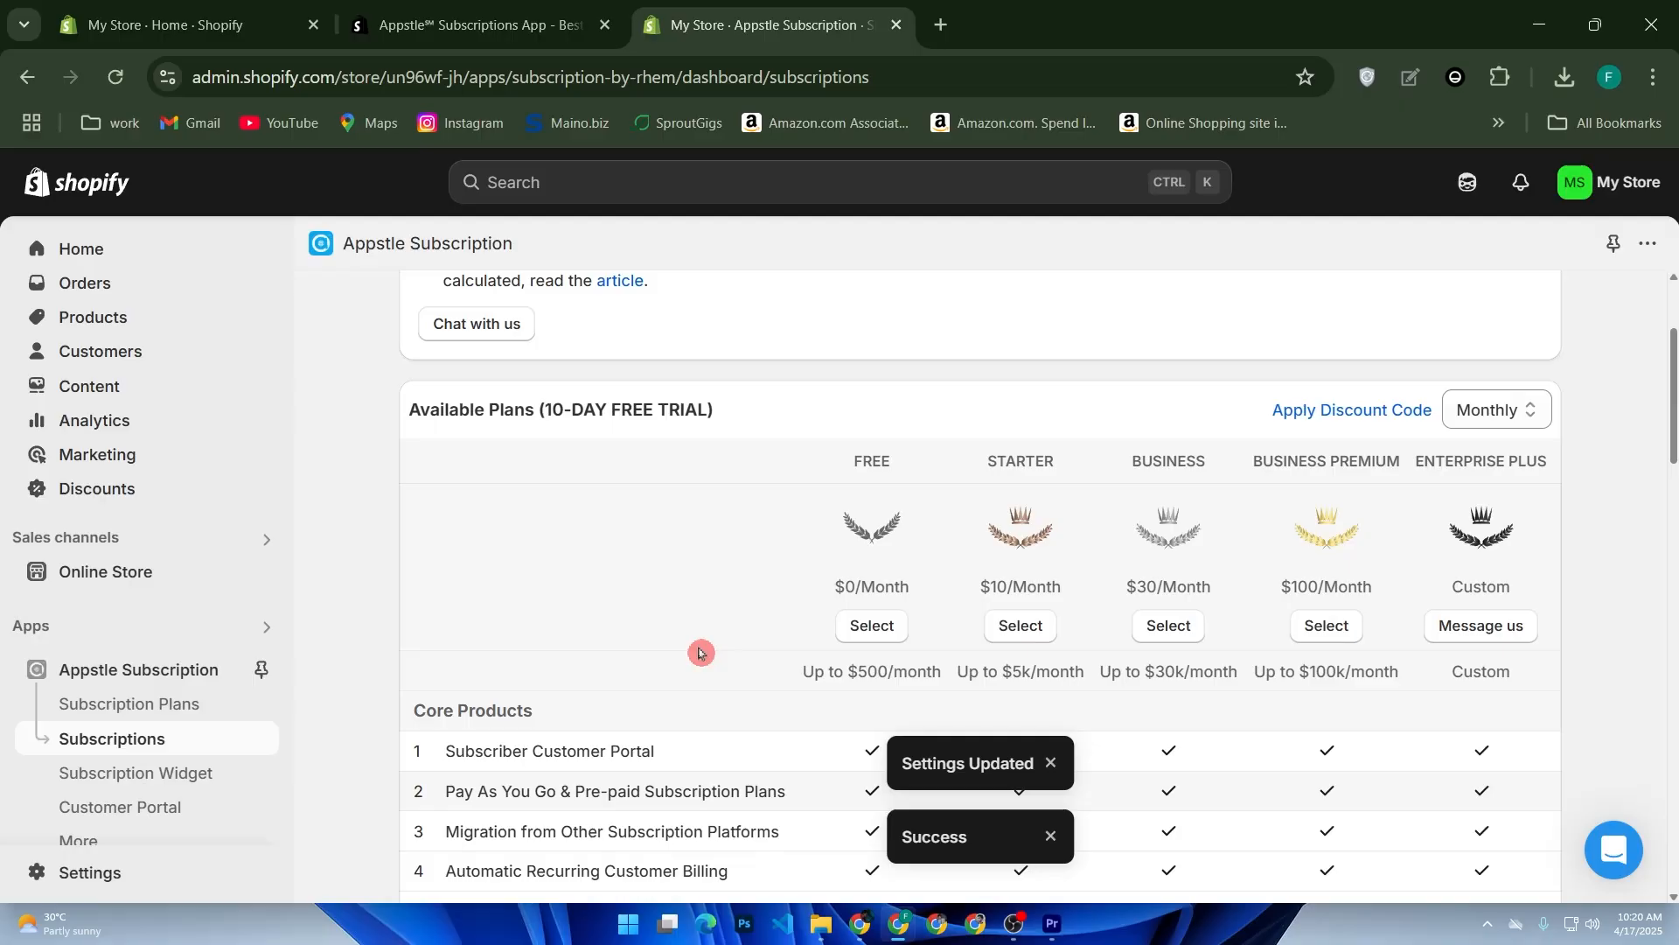
- Return to the main Appstle Subscription page, select the Free plan at $0/Month, and acknowledge the disclaimer
{"action": "left_click", "coordinate": [155, 672]}
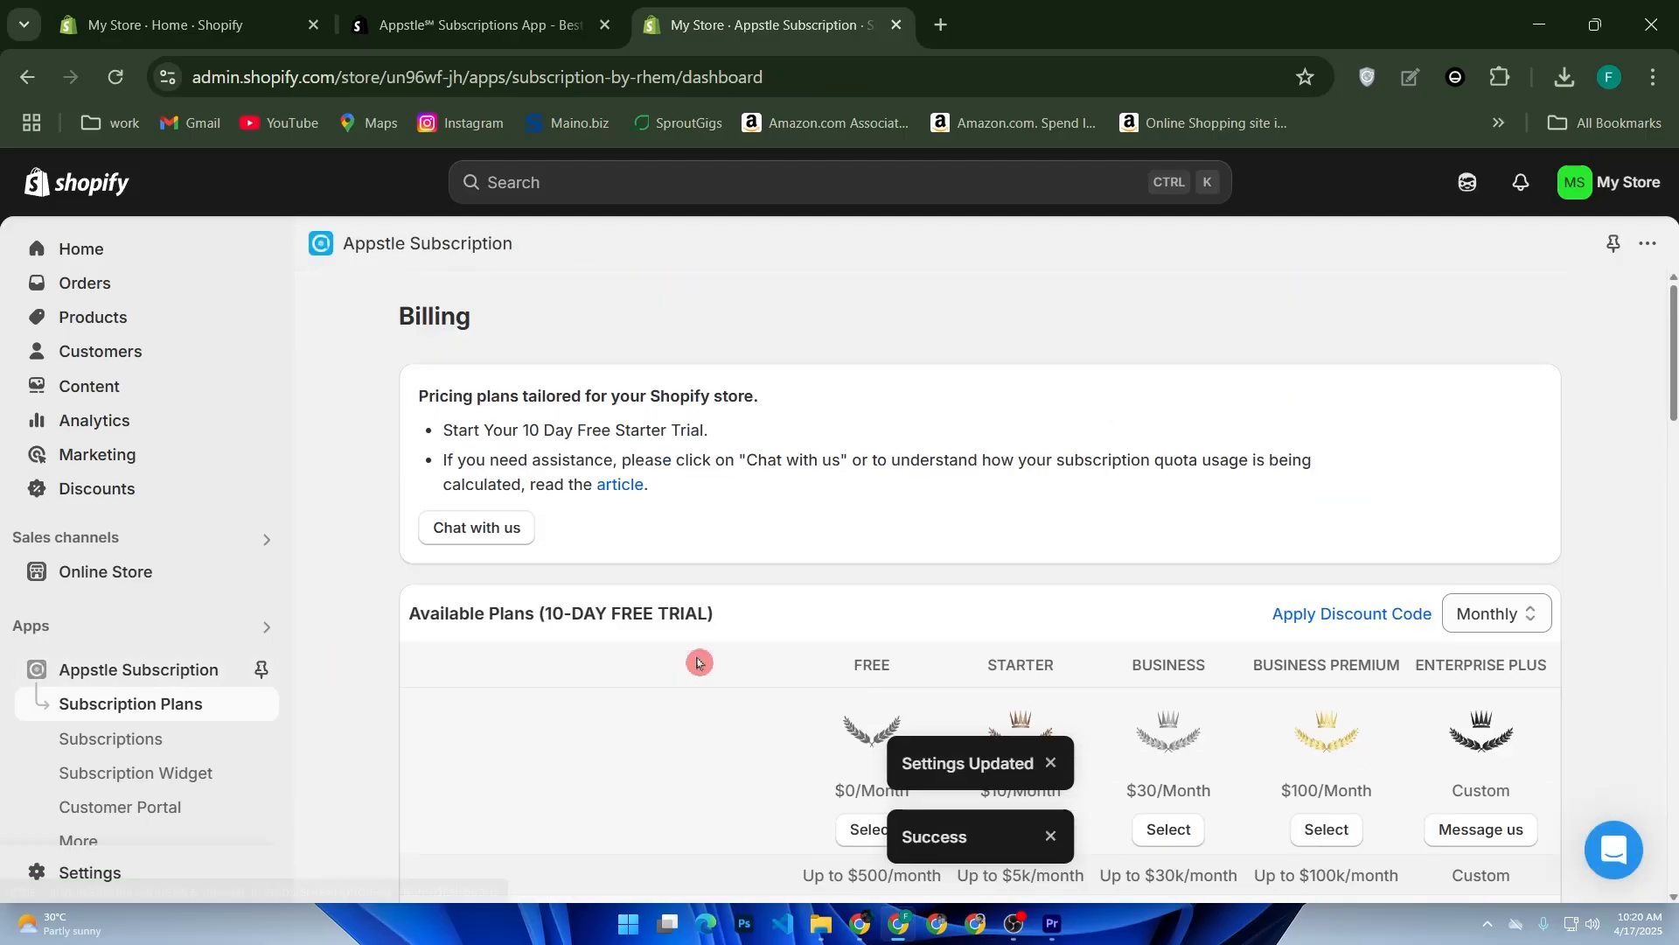
{"action": "scroll", "coordinate": [772, 581], "scroll_direction": "down", "scroll_amount": 10}
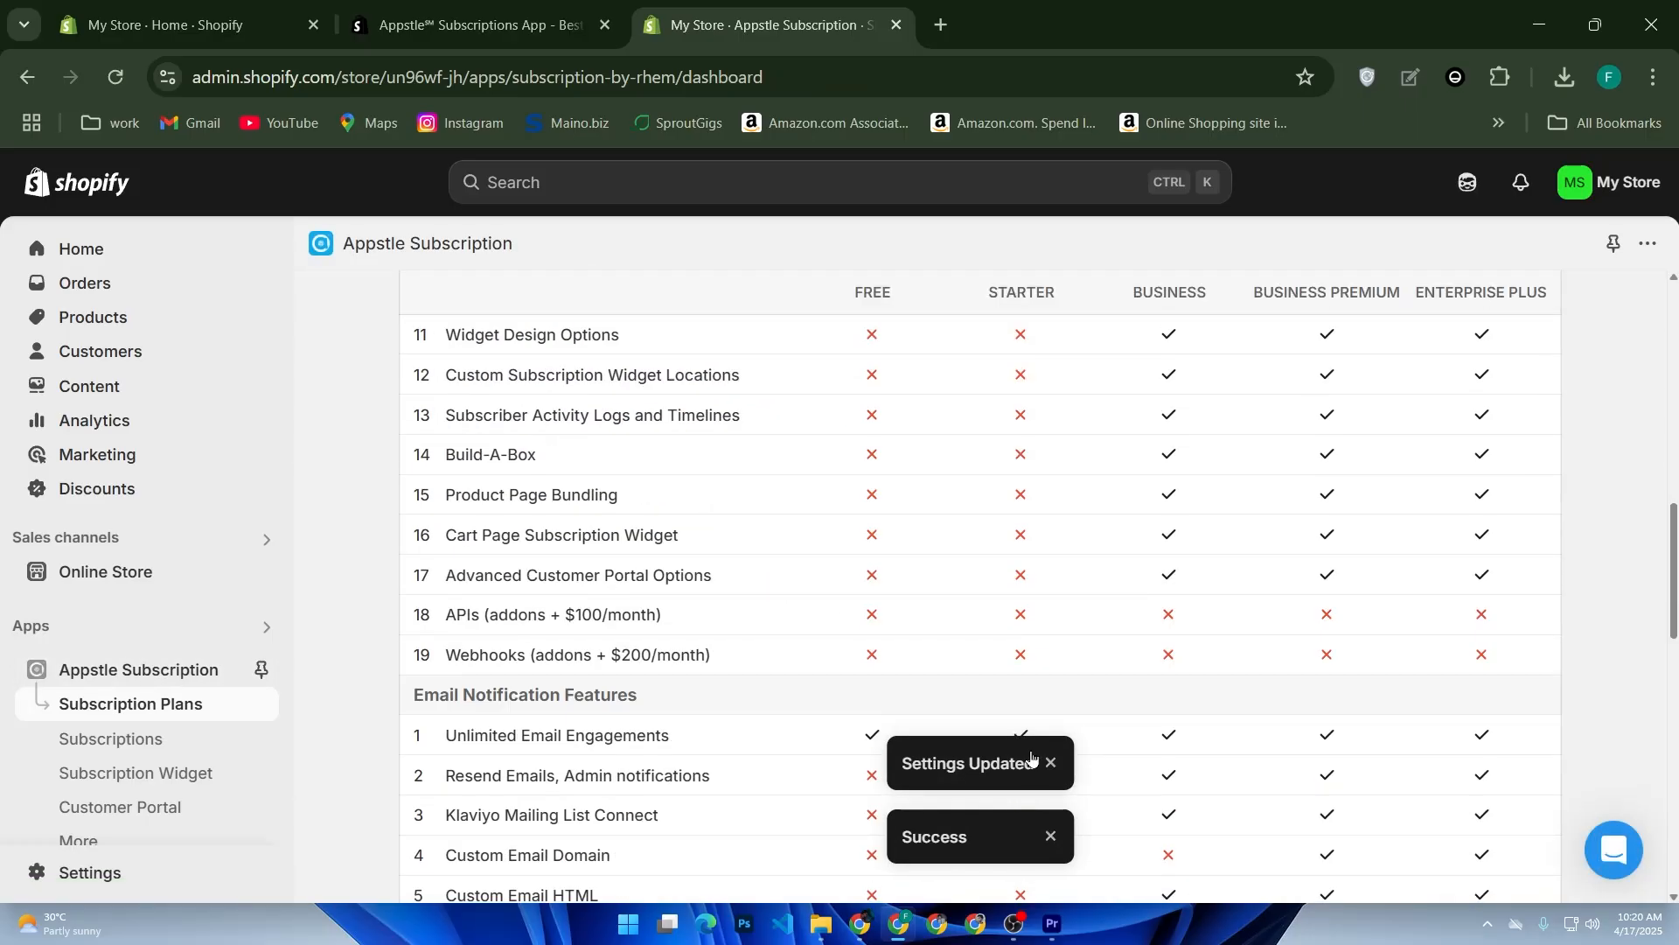
{"action": "left_click", "coordinate": [1050, 763]}
{"action": "left_click", "coordinate": [1049, 836]}
{"action": "scroll", "coordinate": [1053, 806], "scroll_direction": "down", "scroll_amount": 15}
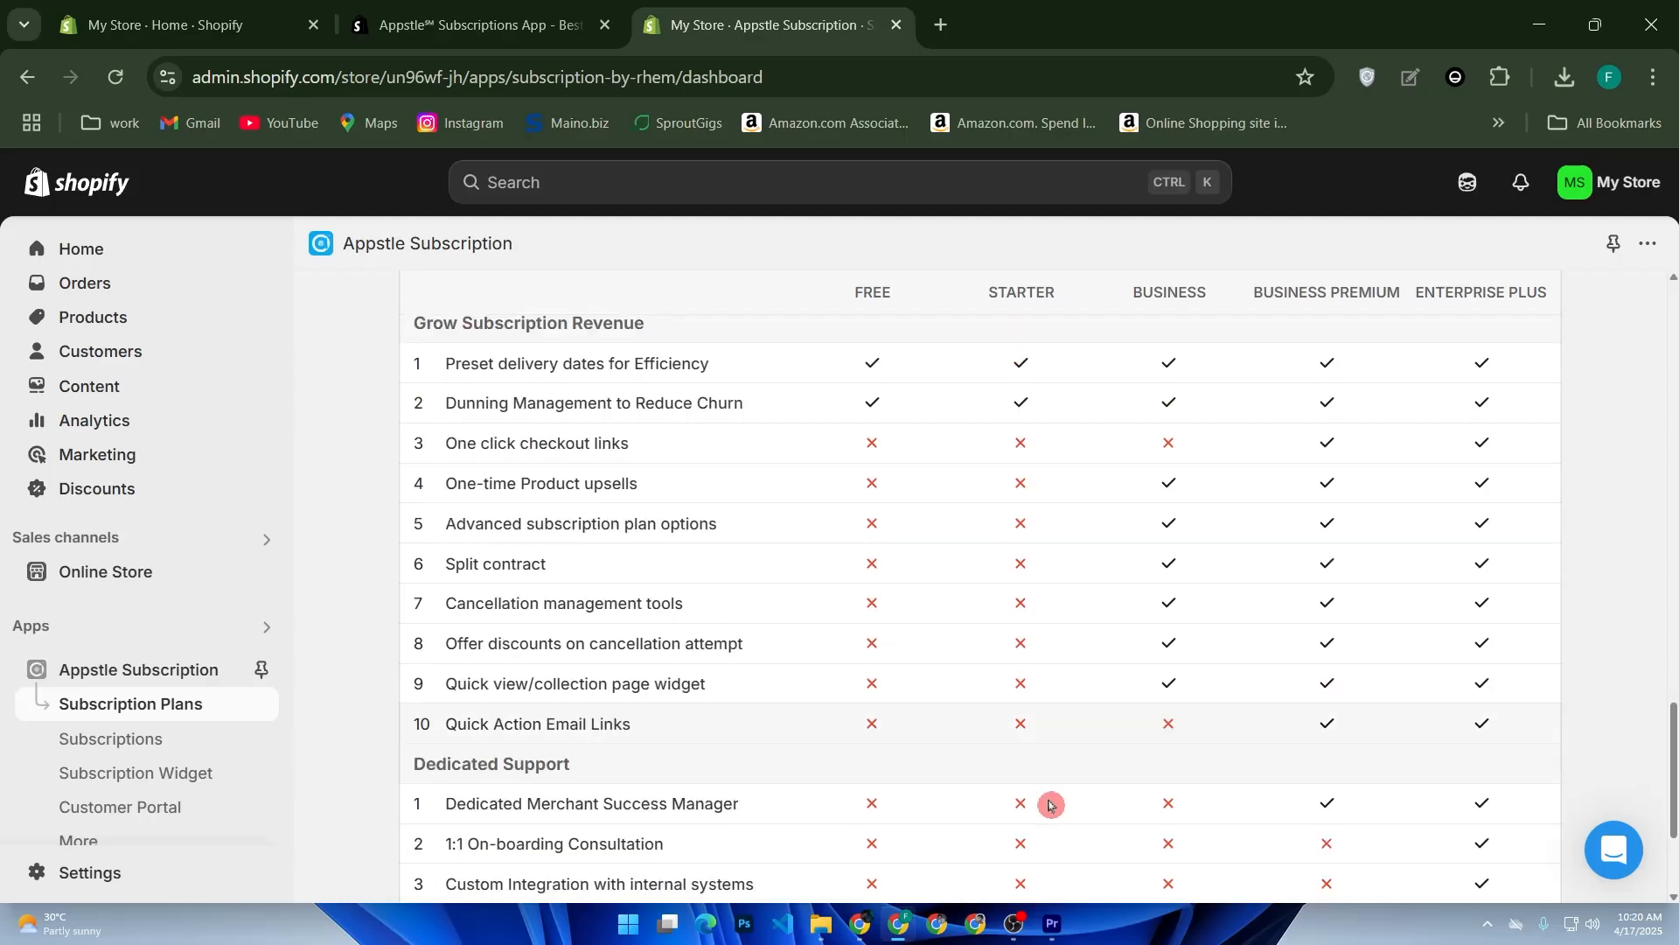
{"action": "scroll", "coordinate": [700, 788], "scroll_direction": "up", "scroll_amount": 15}
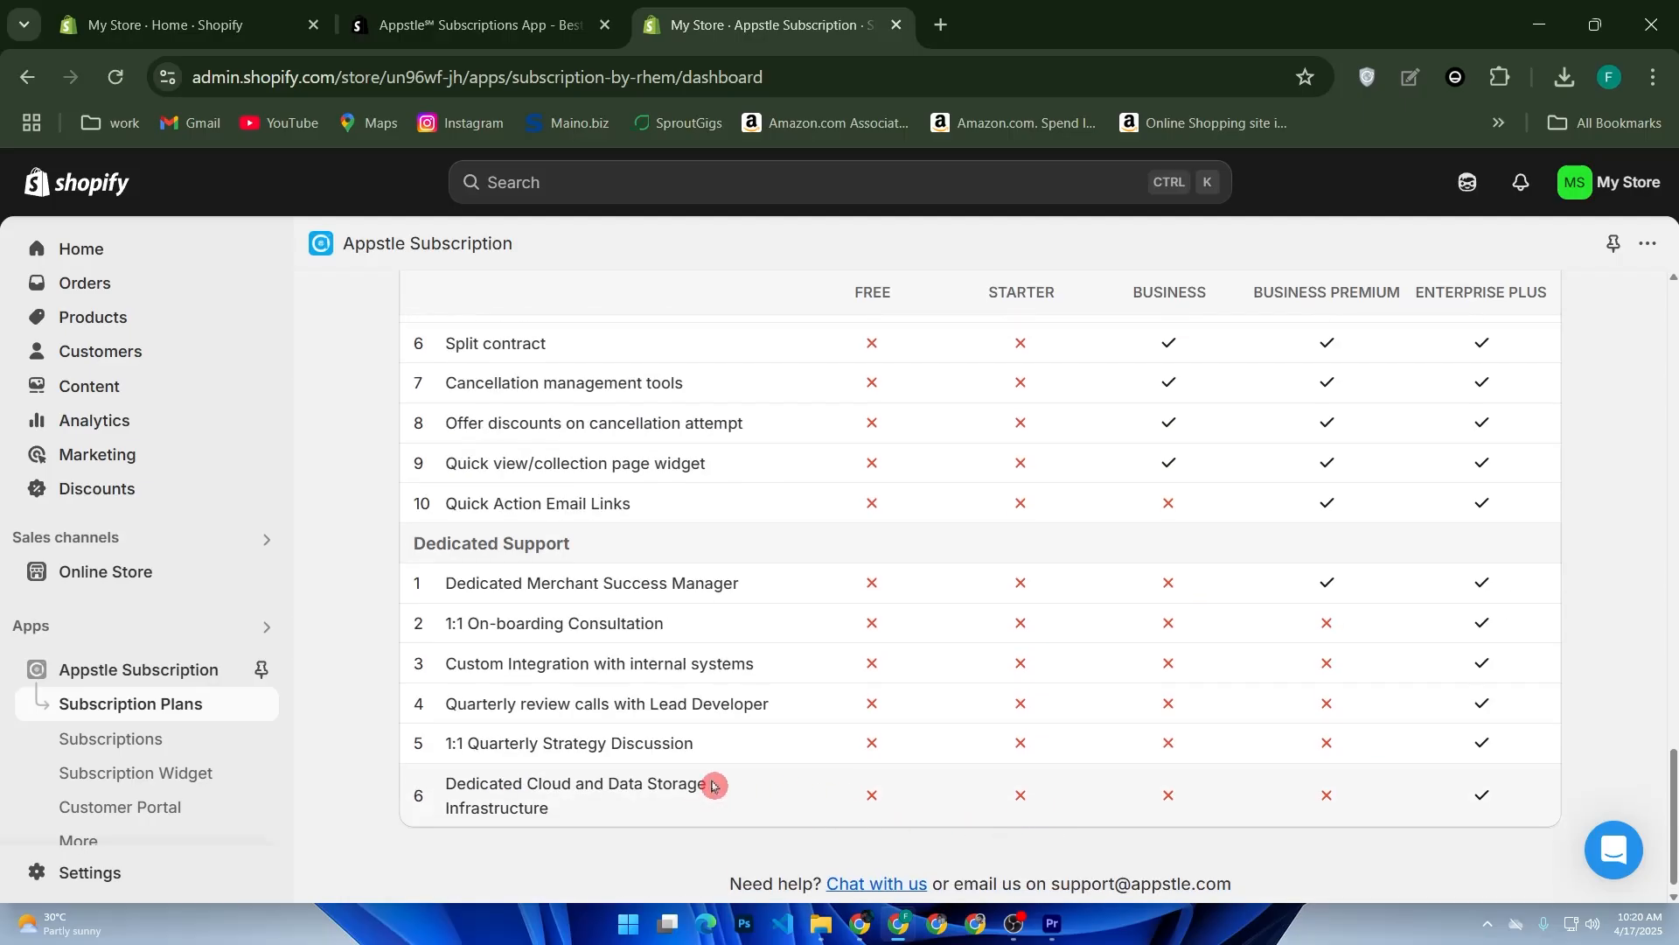
{"action": "scroll", "coordinate": [854, 737], "scroll_direction": "up", "scroll_amount": 5}
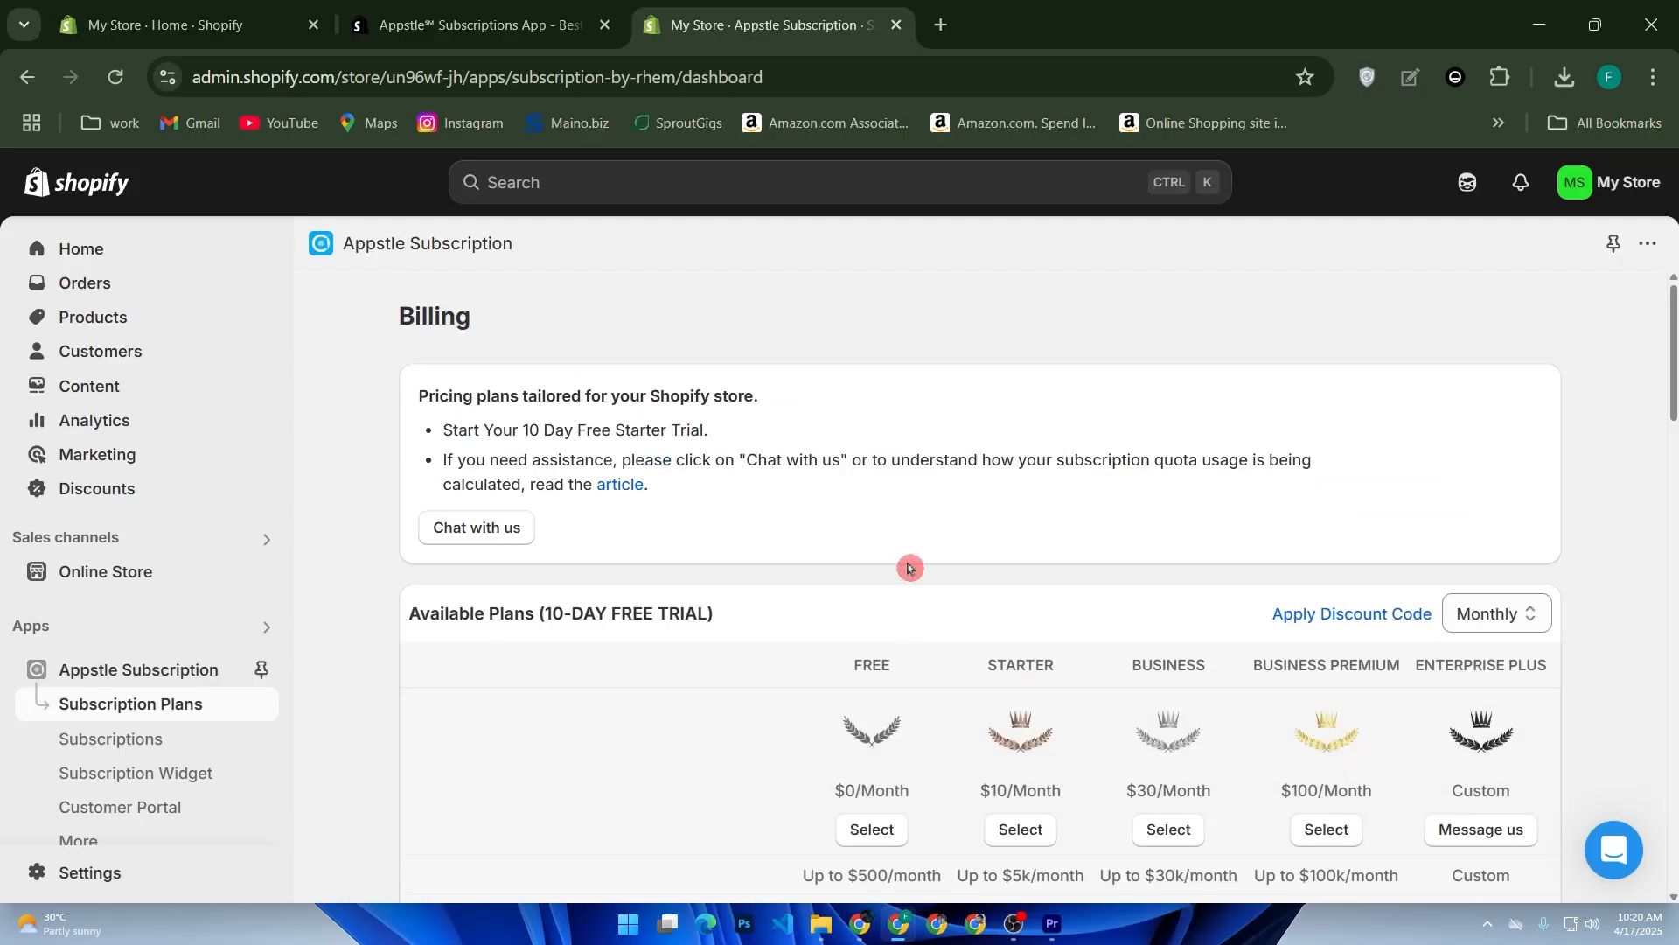
{"action": "left_click", "coordinate": [875, 829]}
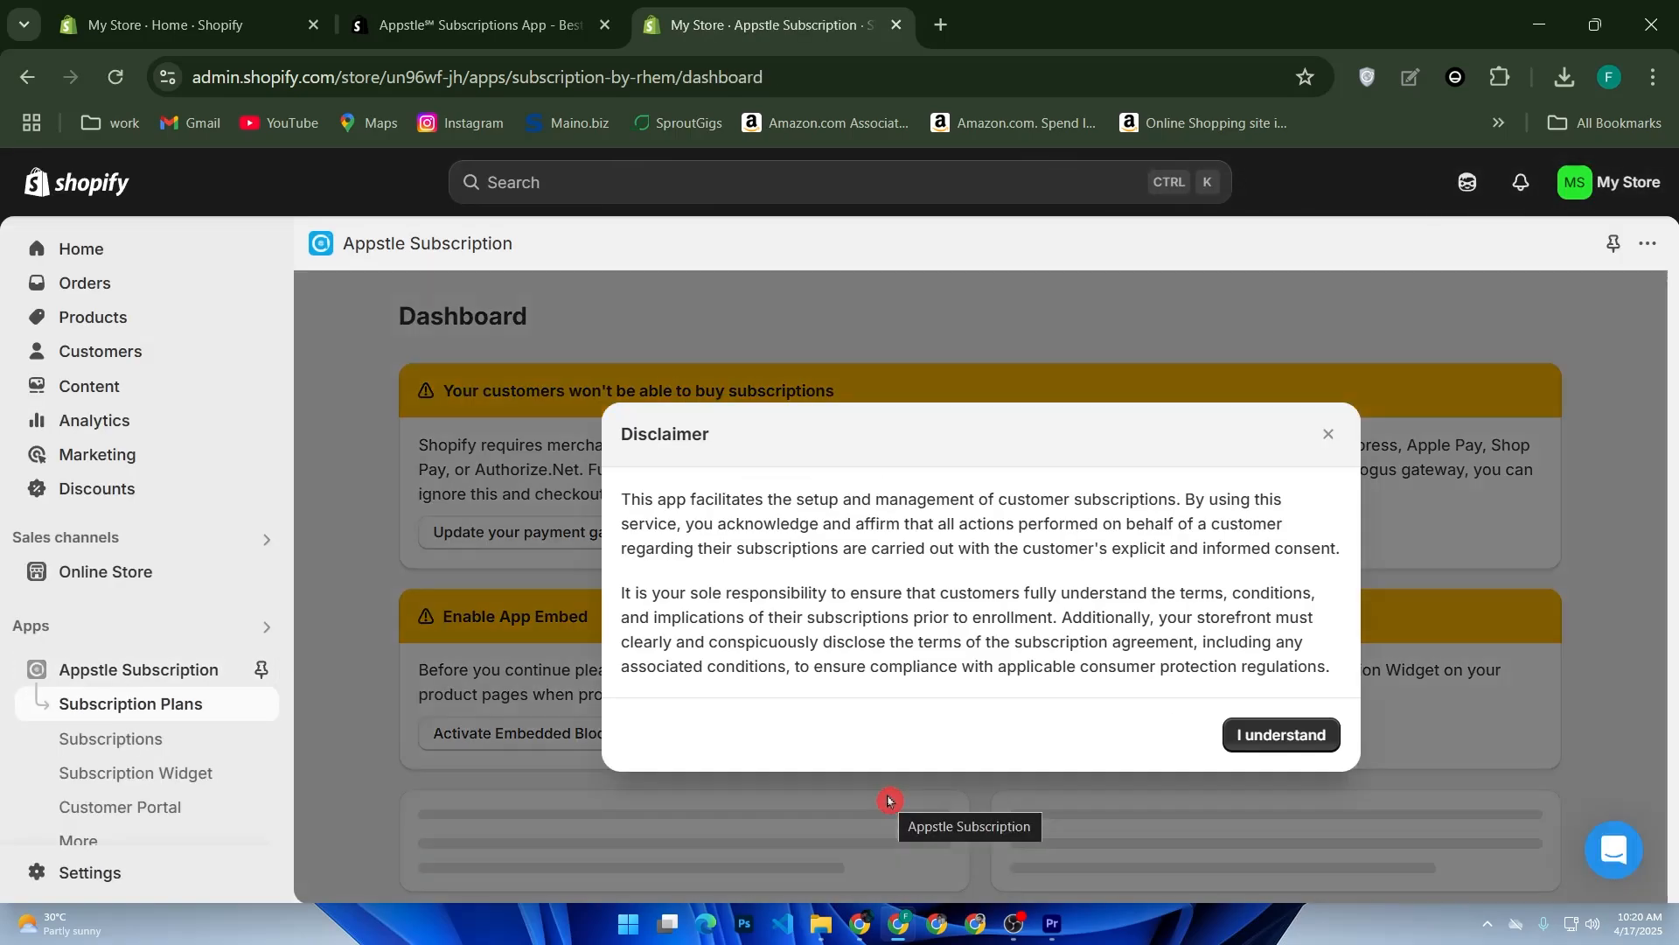
{"action": "left_click", "coordinate": [1253, 749]}
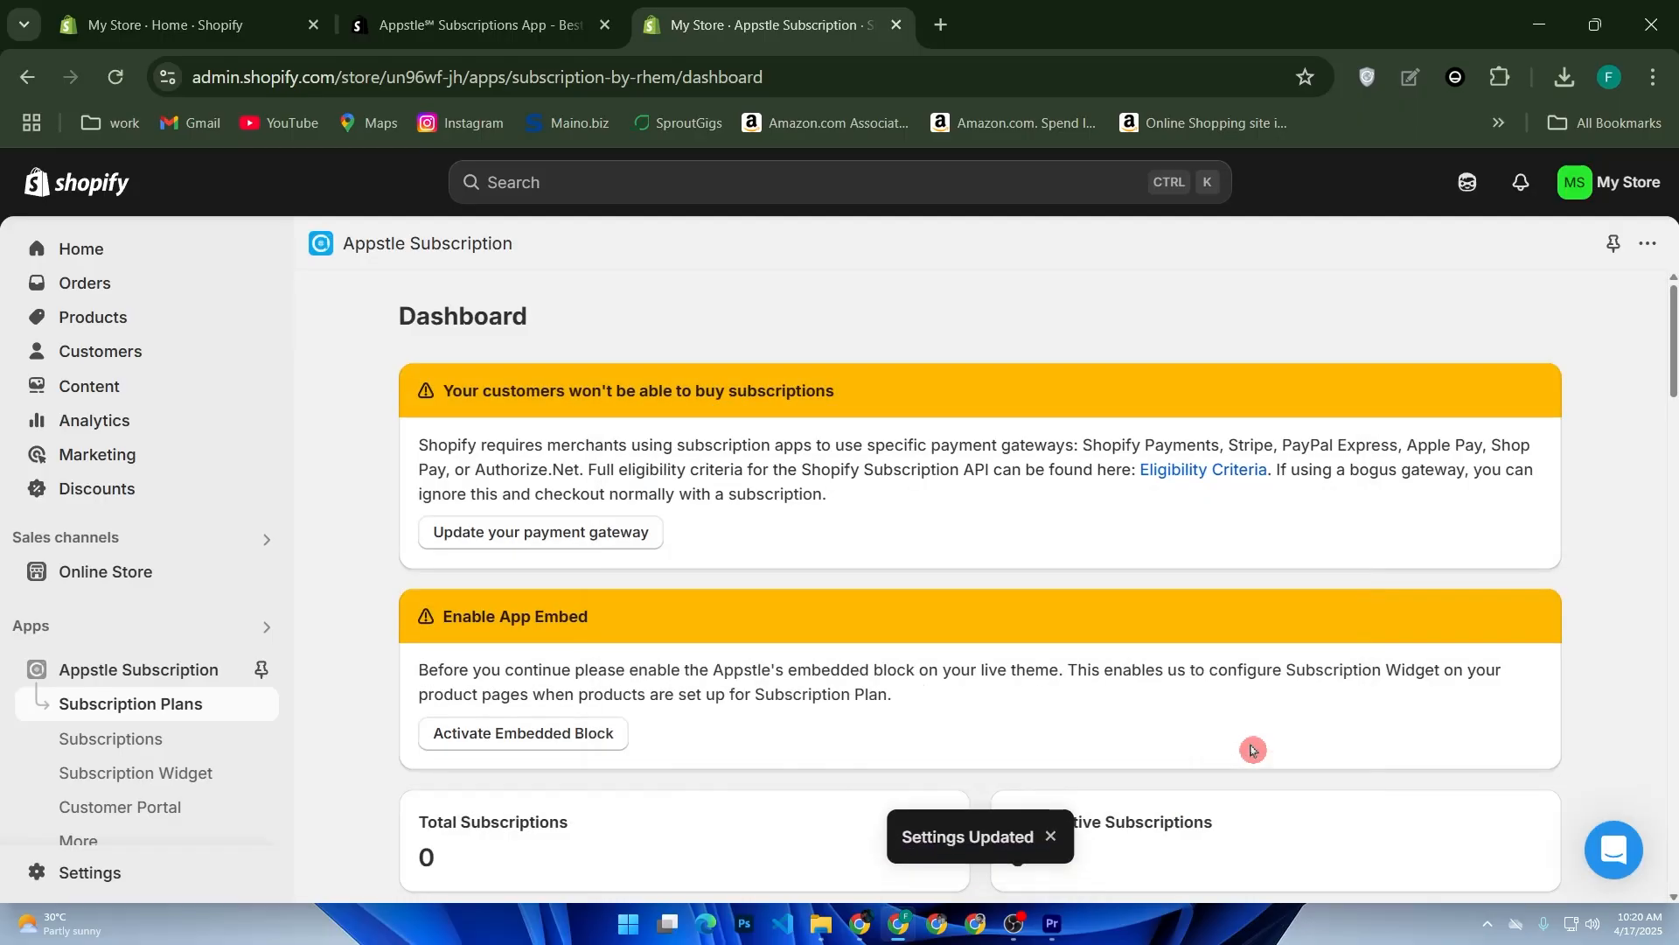
- Start a new subscription plan from the setup guide on the Appstle dashboard
{"action": "scroll", "coordinate": [1162, 717], "scroll_direction": "down", "scroll_amount": 3}
{"action": "scroll", "coordinate": [1106, 705], "scroll_direction": "up", "scroll_amount": 1}
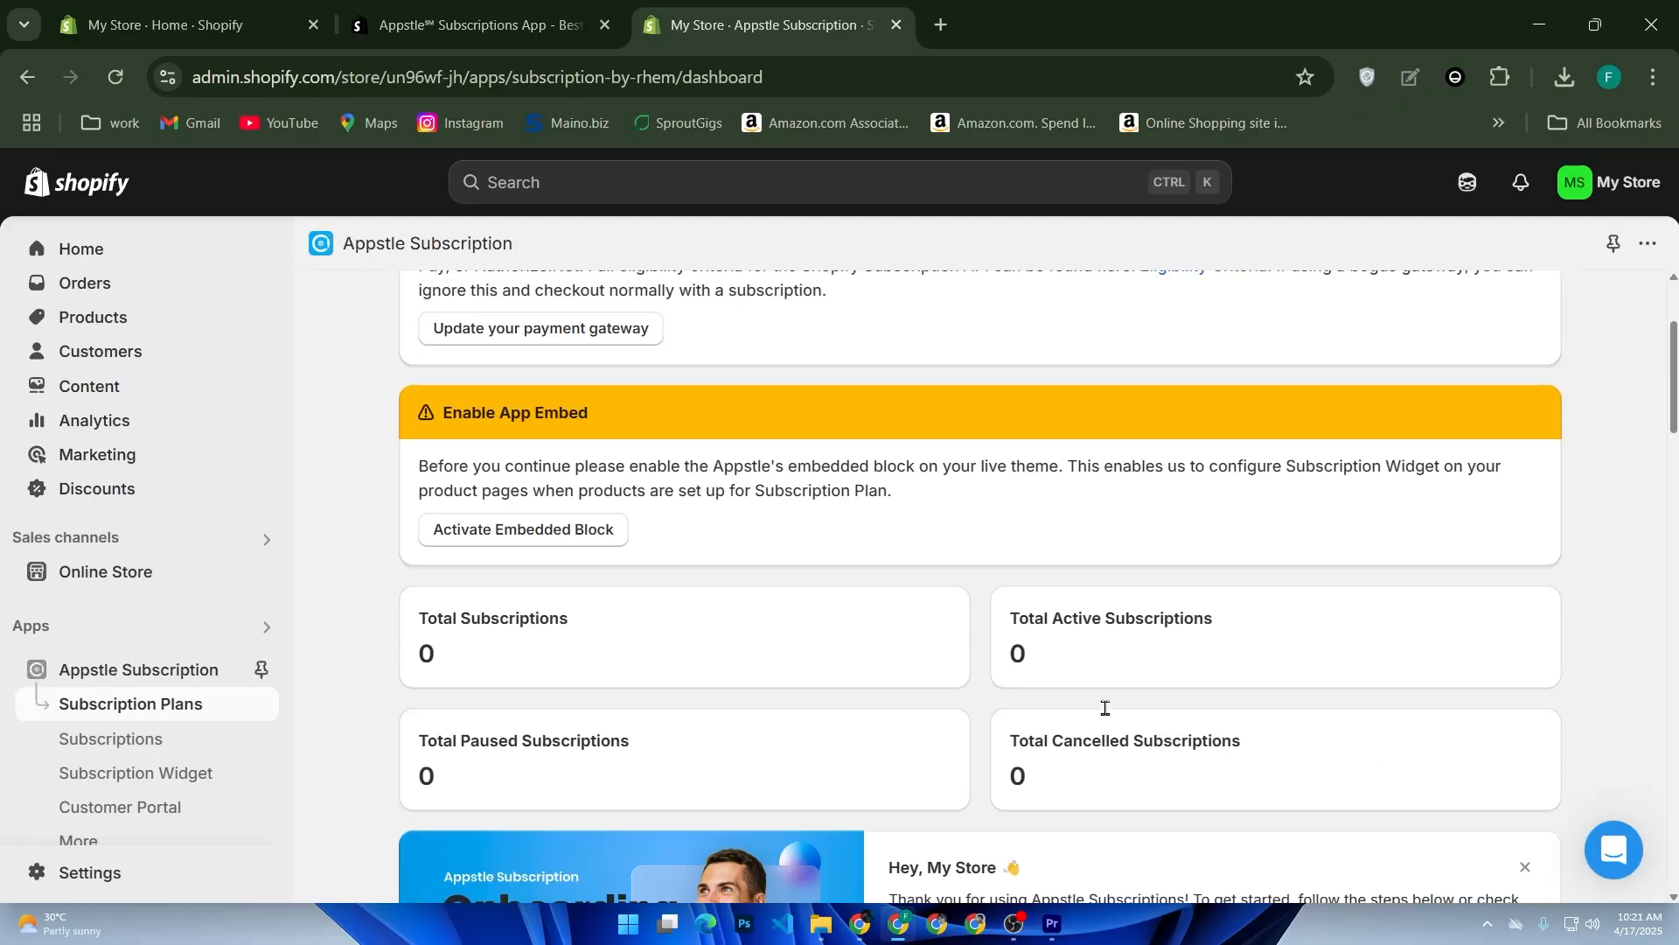
{"action": "scroll", "coordinate": [1105, 715], "scroll_direction": "down", "scroll_amount": 5}
{"action": "scroll", "coordinate": [1105, 715], "scroll_direction": "down", "scroll_amount": 4}
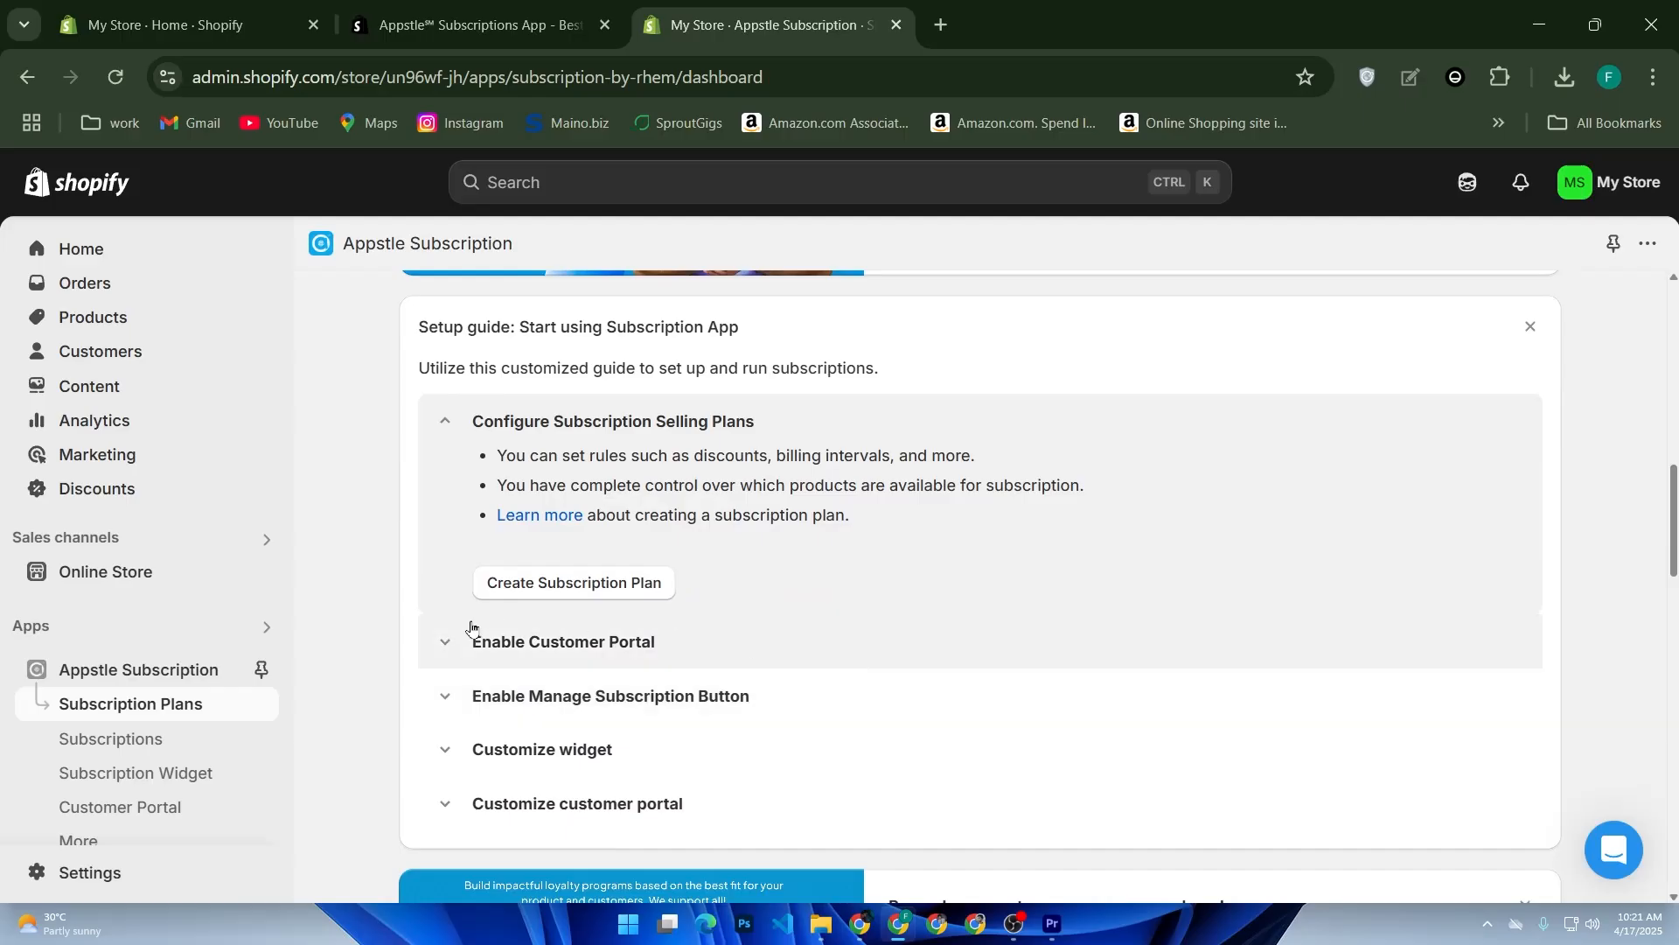
{"action": "left_click", "coordinate": [560, 586]}
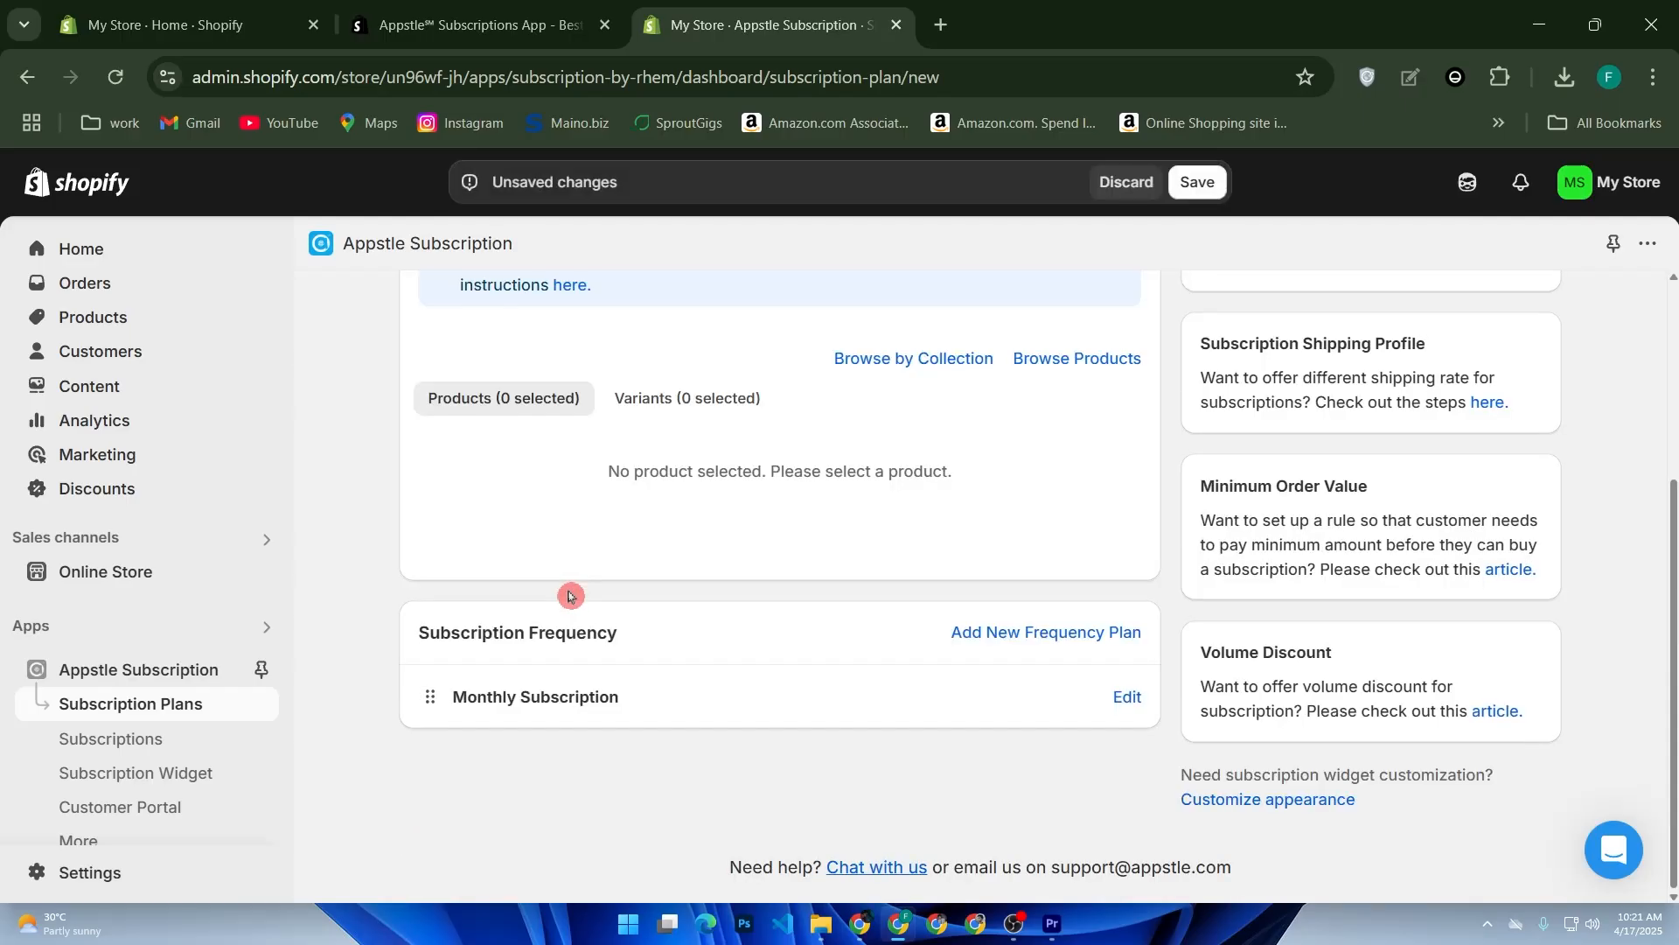
- Name the subscription plan Basic
{"action": "scroll", "coordinate": [569, 595], "scroll_direction": "up", "scroll_amount": 4}
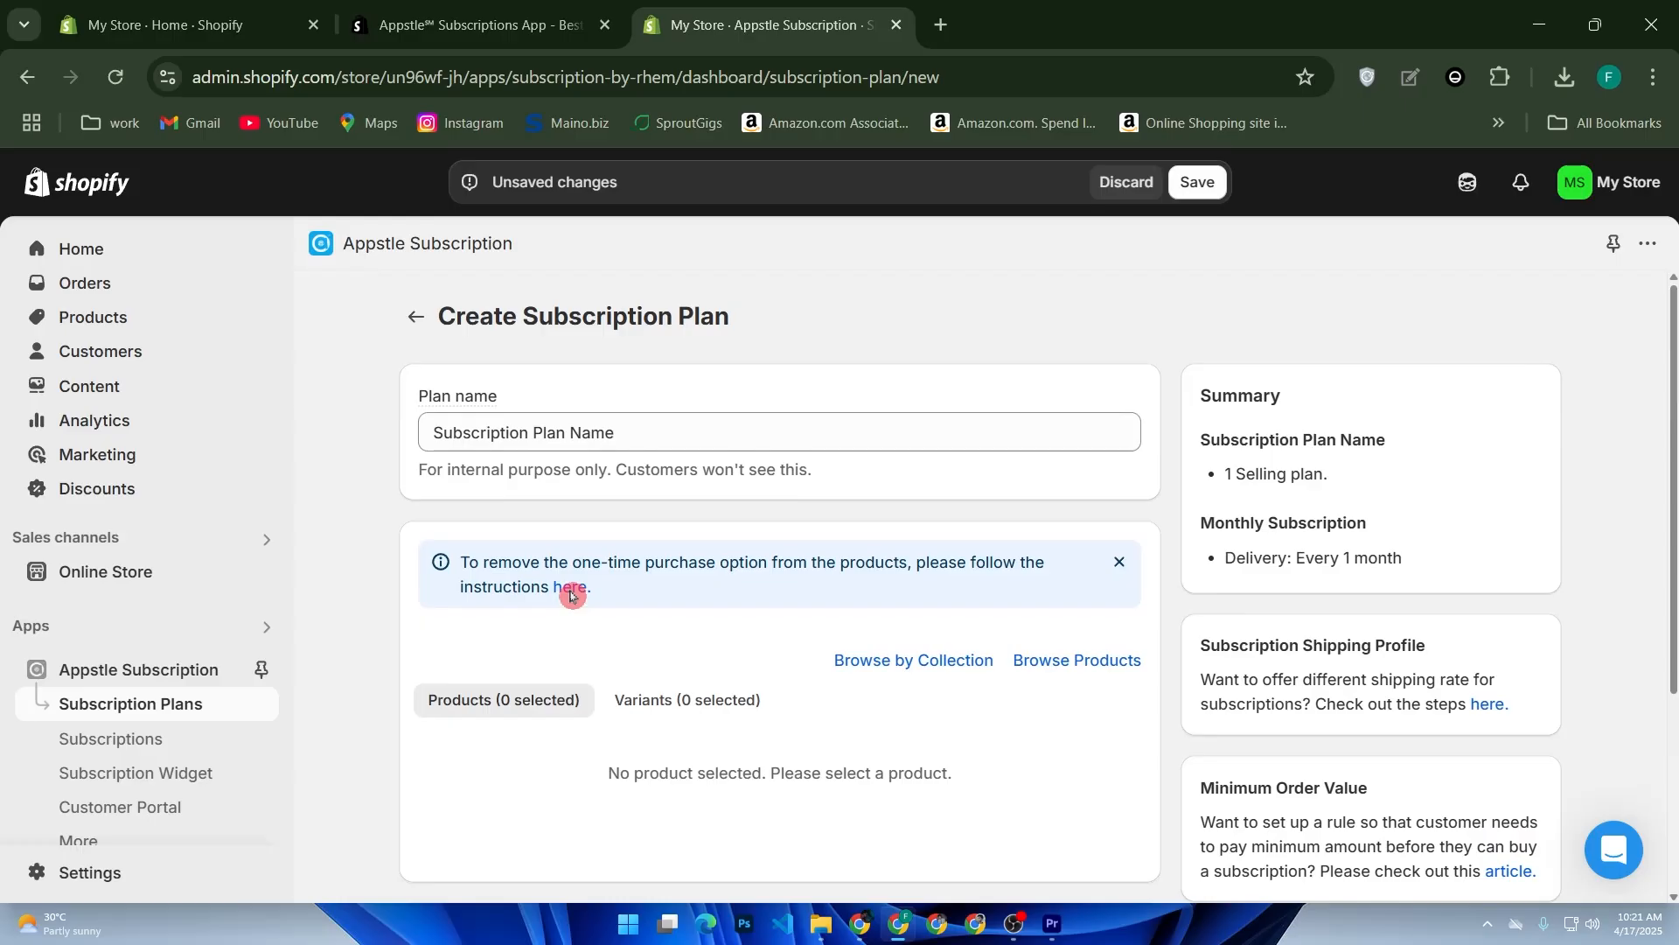
{"action": "left_click", "coordinate": [644, 424]}
{"action": "key", "text": "ctrl+a"}
{"action": "key", "text": "BackSpace"}
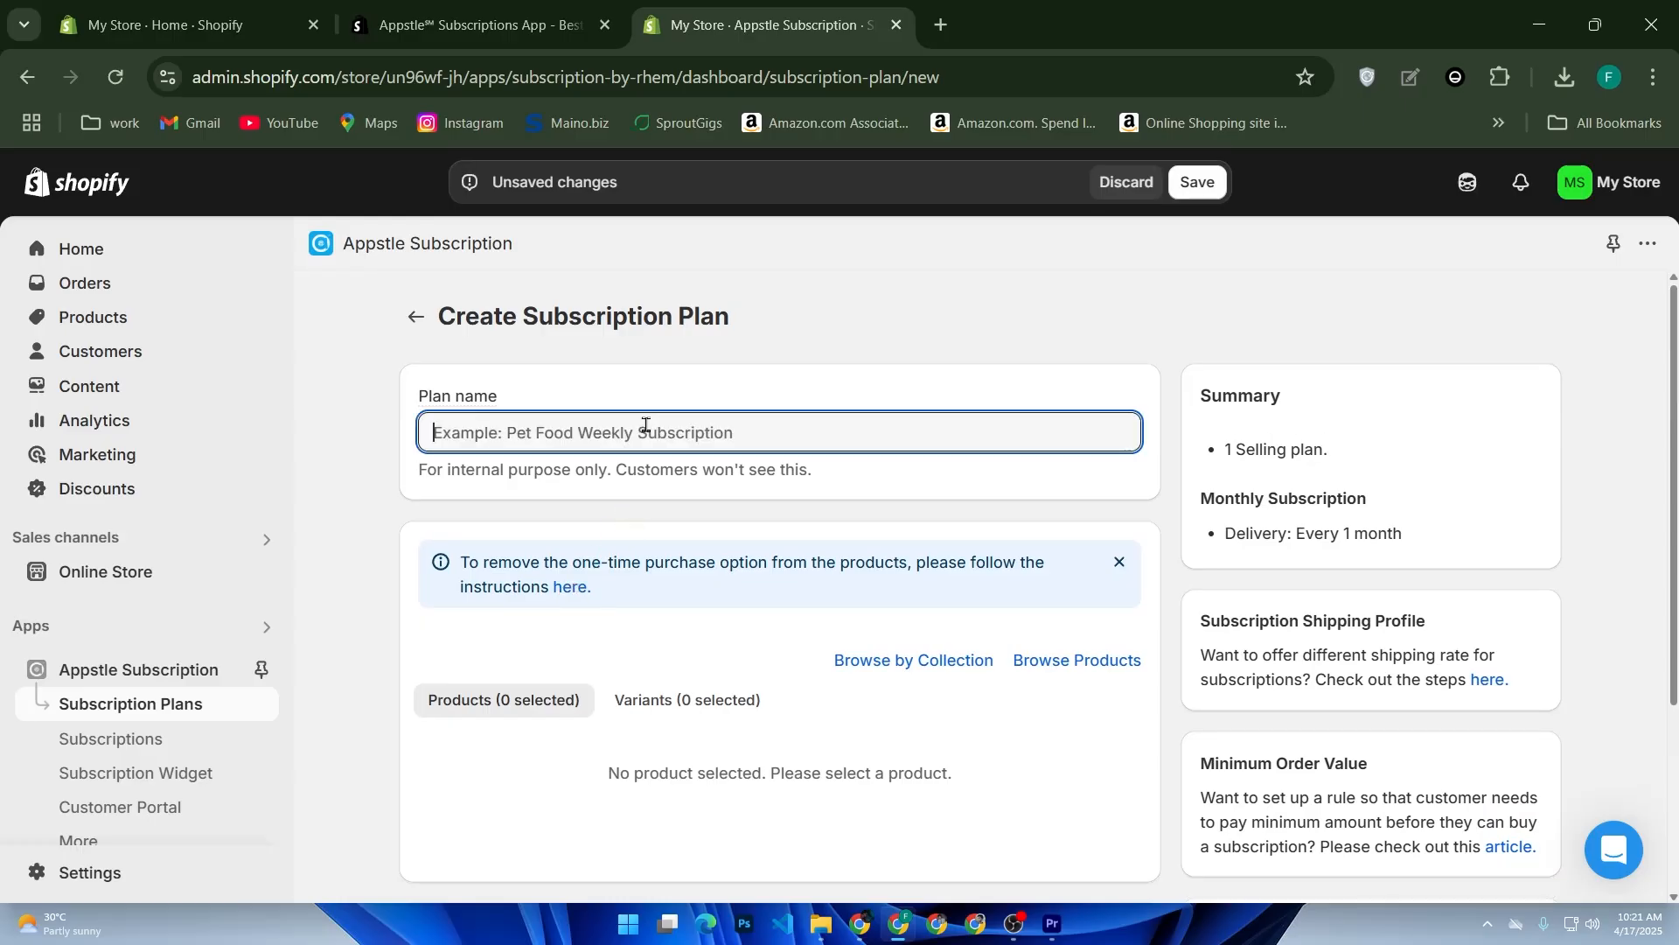
{"action": "type", "text": "Basic"}
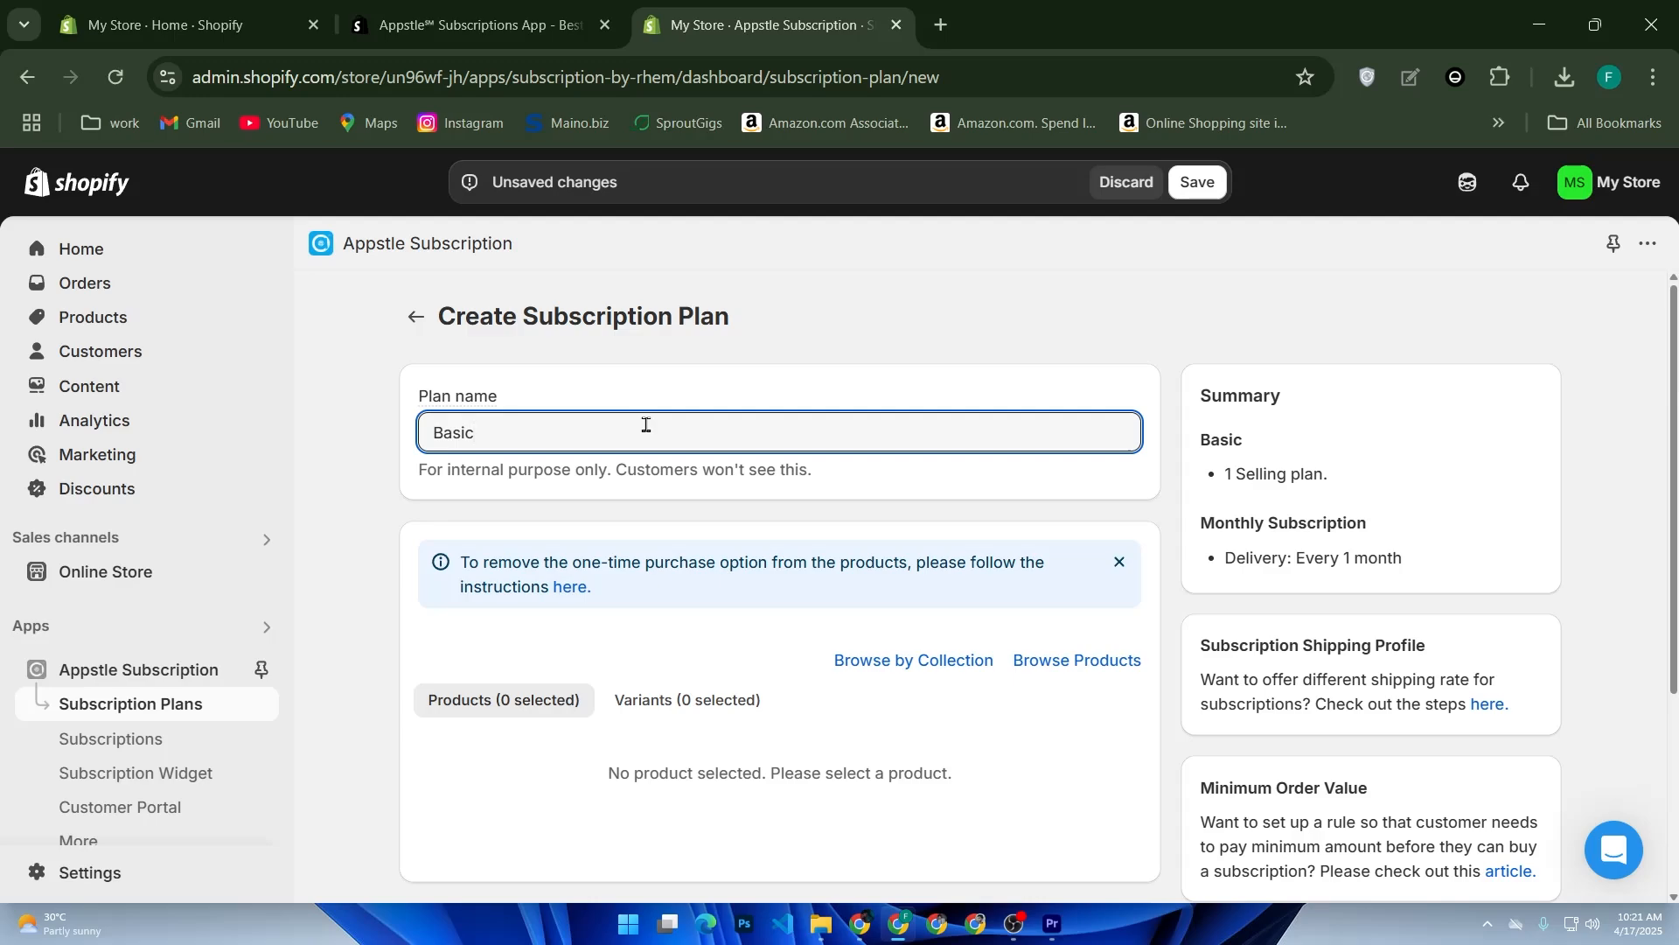
- Add the T-shirt product to the Basic subscription plan
{"action": "scroll", "coordinate": [646, 424], "scroll_direction": "down", "scroll_amount": 2}
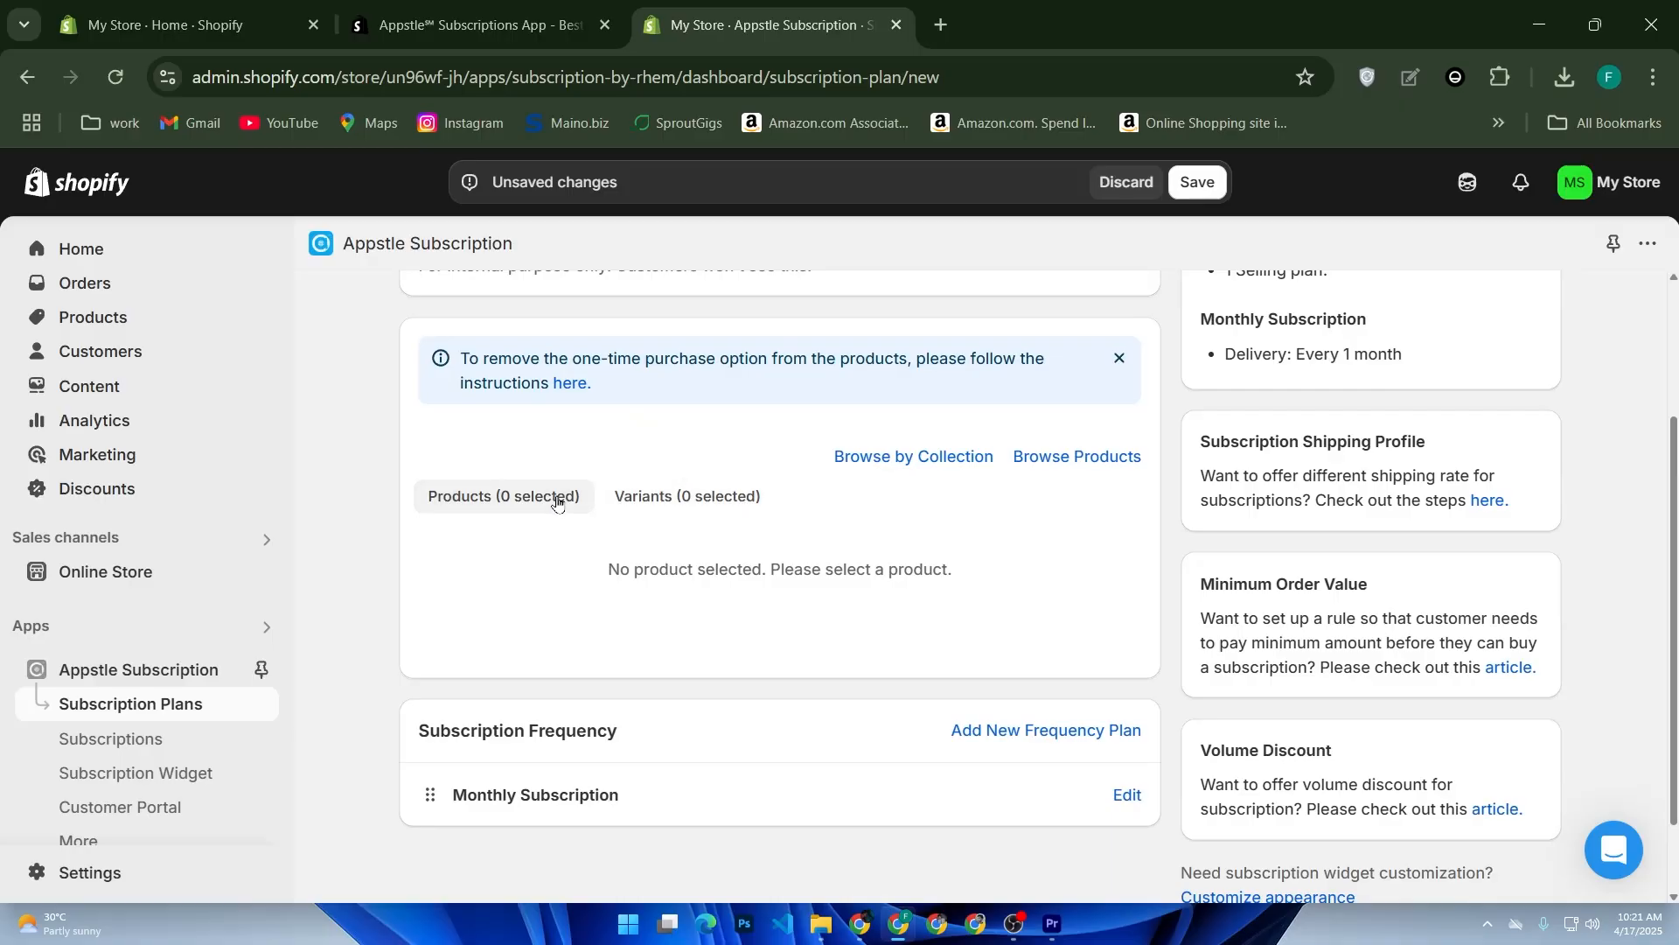
{"action": "left_click", "coordinate": [1036, 466]}
{"action": "left_click", "coordinate": [617, 626]}
{"action": "left_click", "coordinate": [630, 626]}
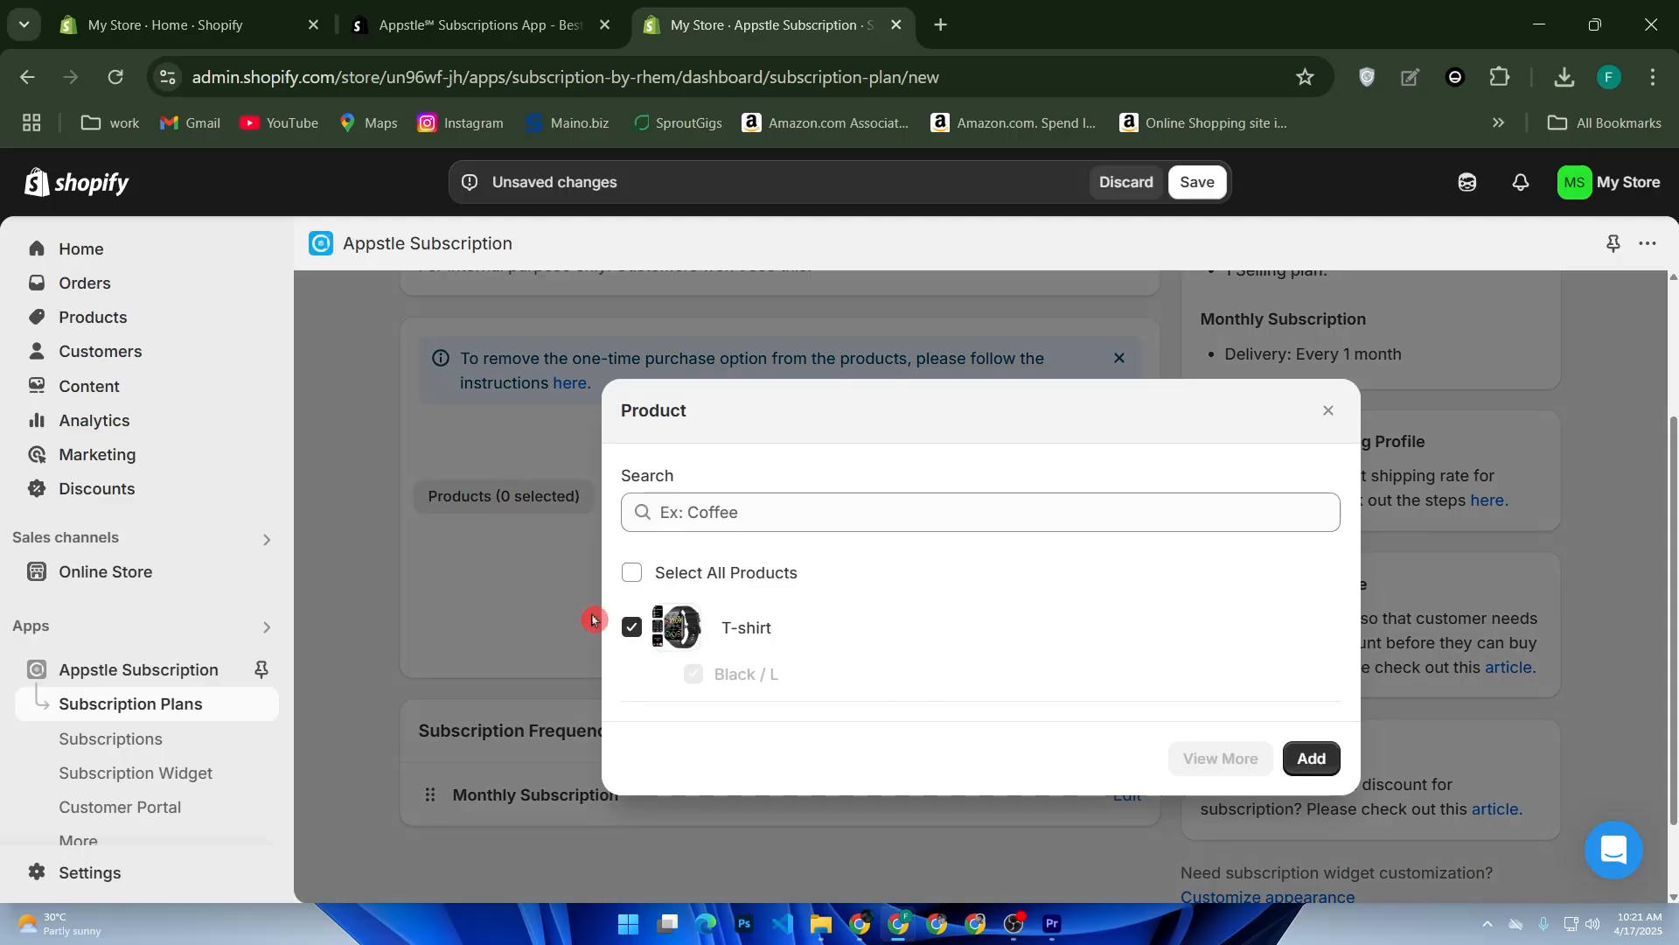
{"action": "left_click", "coordinate": [1305, 758]}
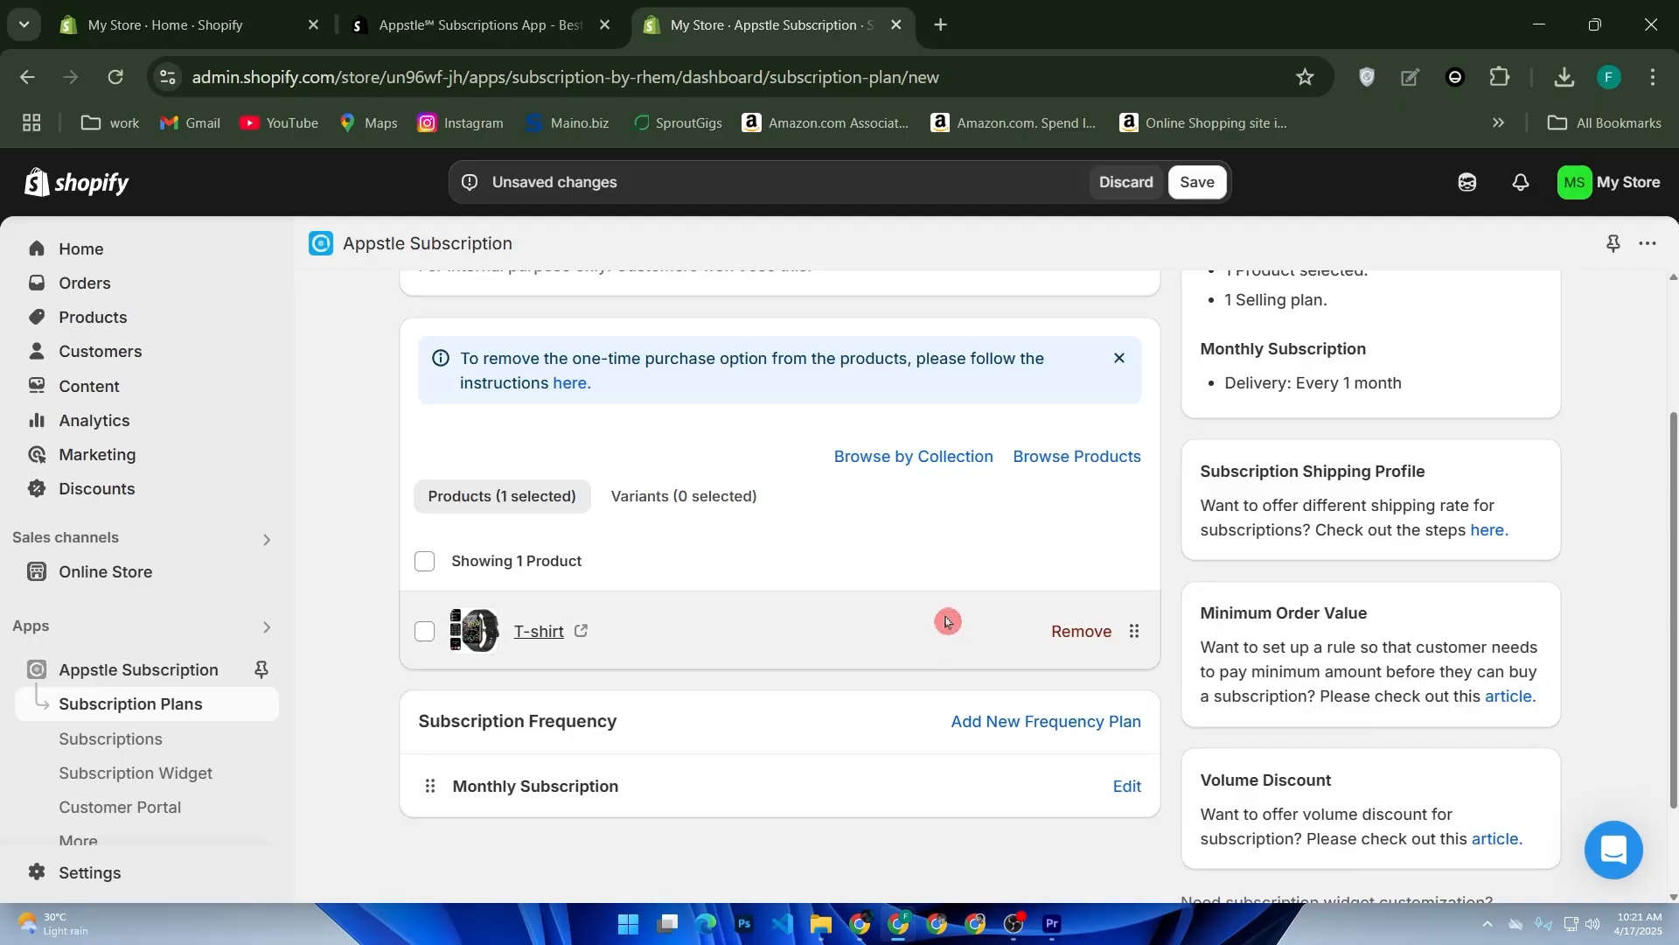
{"action": "left_click", "coordinate": [1004, 722]}
{"action": "left_click", "coordinate": [1018, 647]}
{"action": "left_click", "coordinate": [898, 580]}
{"action": "scroll", "coordinate": [892, 536], "scroll_direction": "down", "scroll_amount": 5}
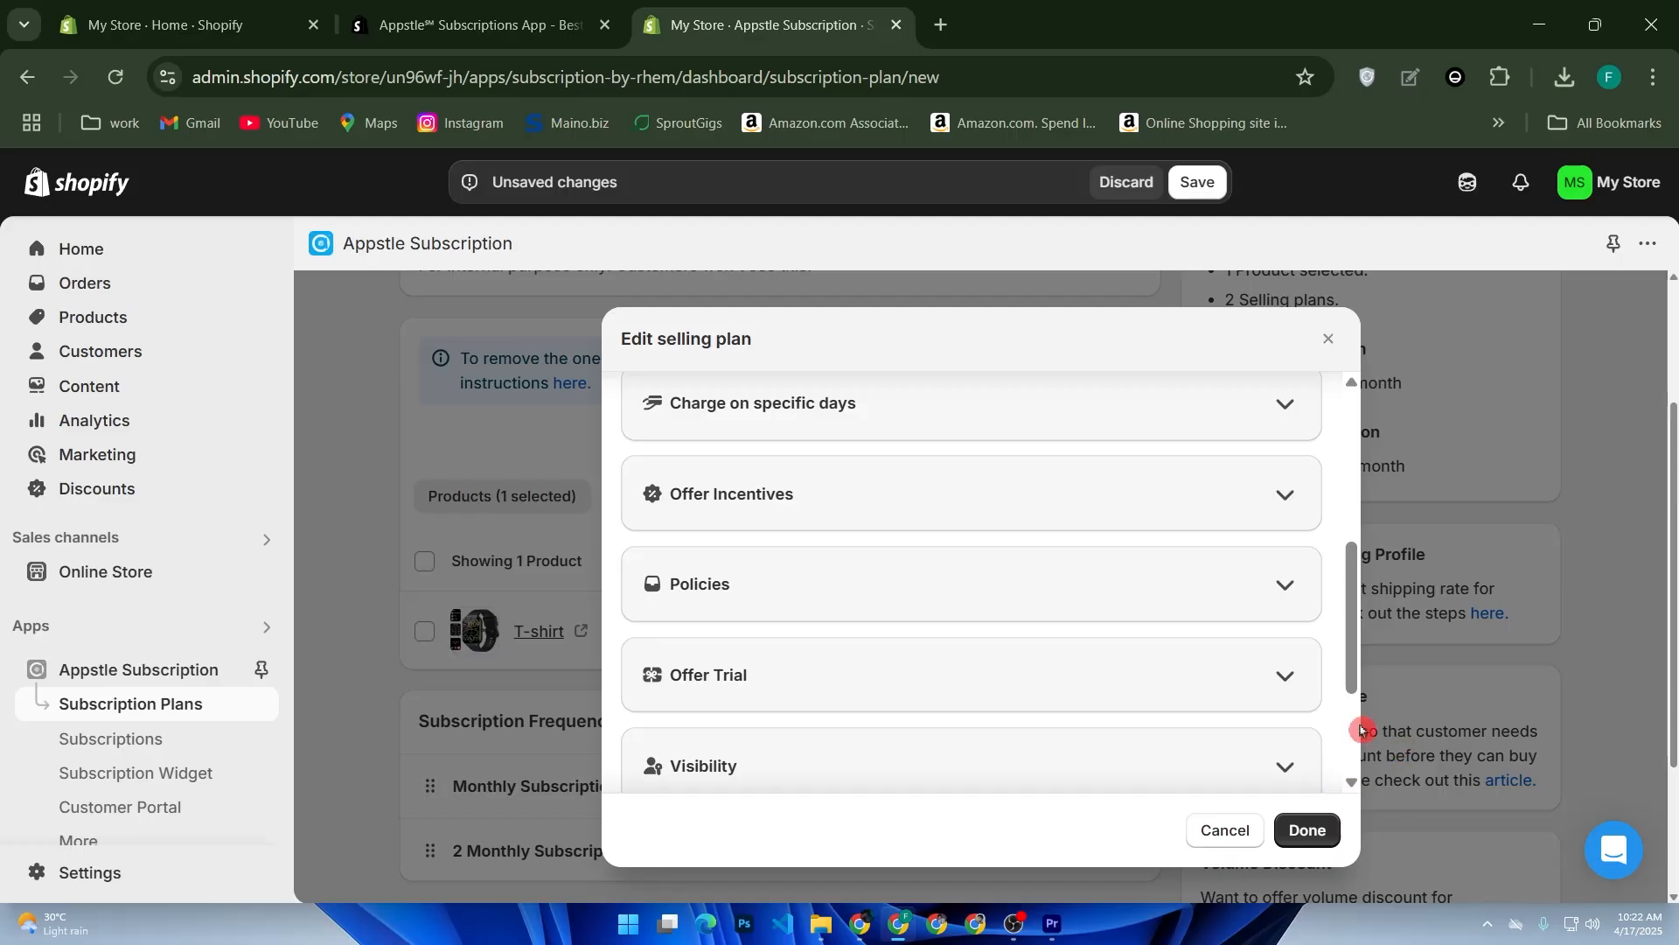
{"action": "scroll", "coordinate": [1214, 678], "scroll_direction": "down", "scroll_amount": 3}
{"action": "scroll", "coordinate": [1214, 679], "scroll_direction": "up", "scroll_amount": 10}
{"action": "left_click", "coordinate": [1326, 340]}
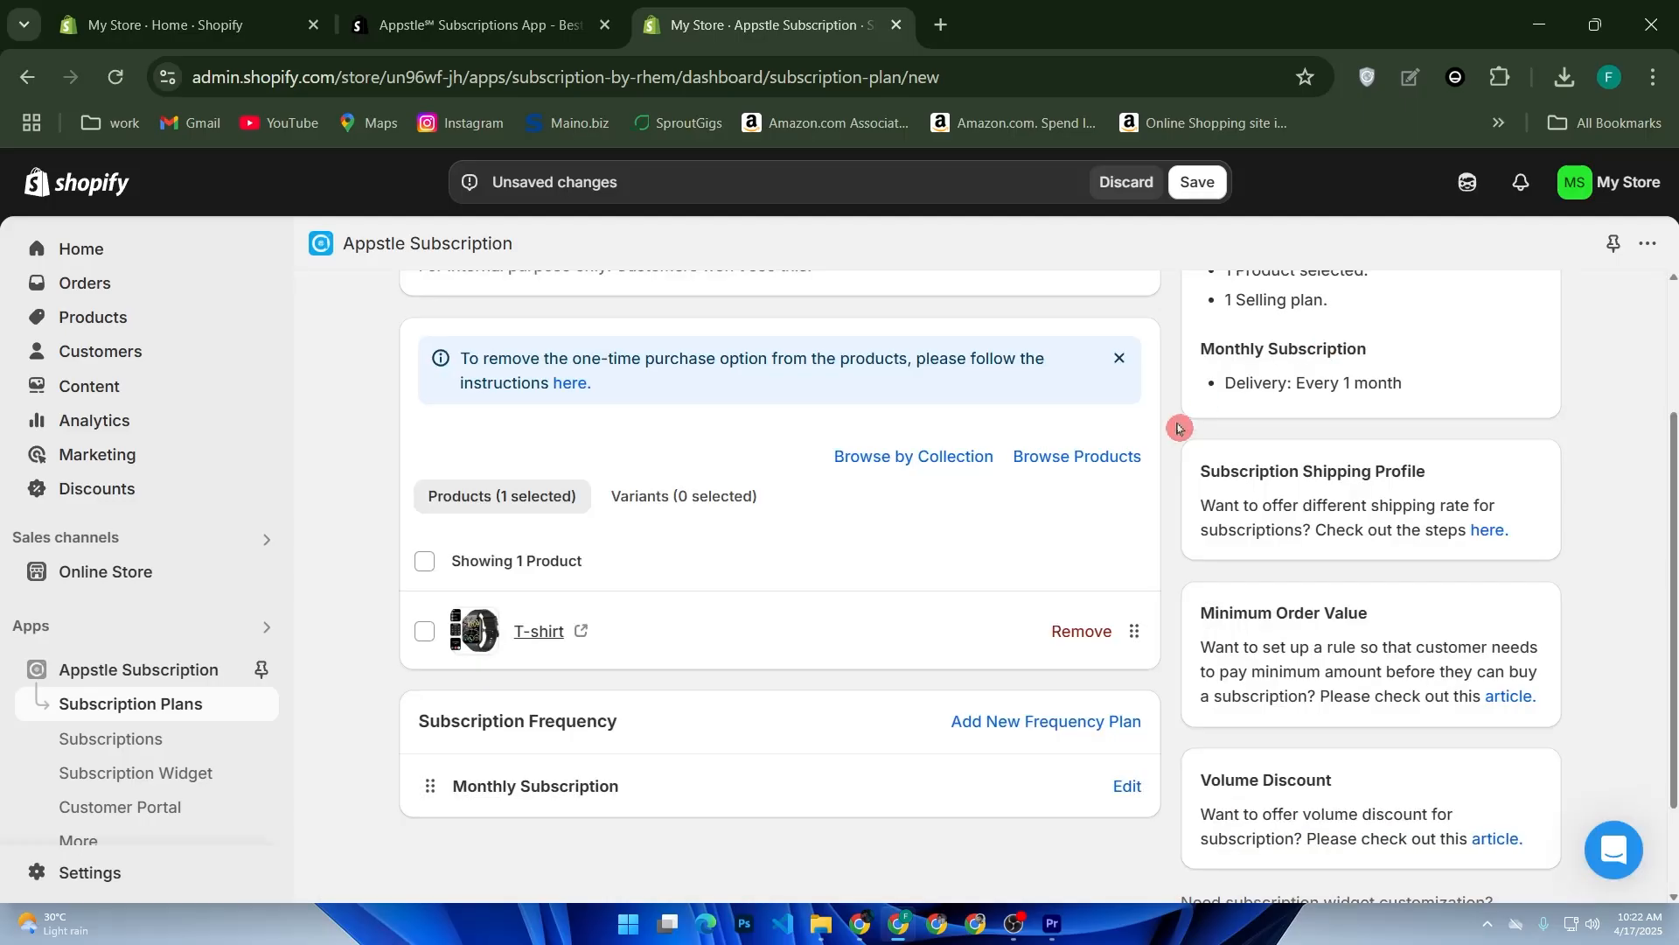
- Review the Monthly Subscription frequency's selling plan settings, accept them as they are, and save the subscription plan
{"action": "scroll", "coordinate": [1109, 469], "scroll_direction": "down", "scroll_amount": 2}
{"action": "scroll", "coordinate": [1110, 468], "scroll_direction": "up", "scroll_amount": 4}
{"action": "scroll", "coordinate": [1110, 472], "scroll_direction": "down", "scroll_amount": 2}
{"action": "left_click", "coordinate": [1137, 784]}
{"action": "scroll", "coordinate": [1118, 687], "scroll_direction": "down", "scroll_amount": 8}
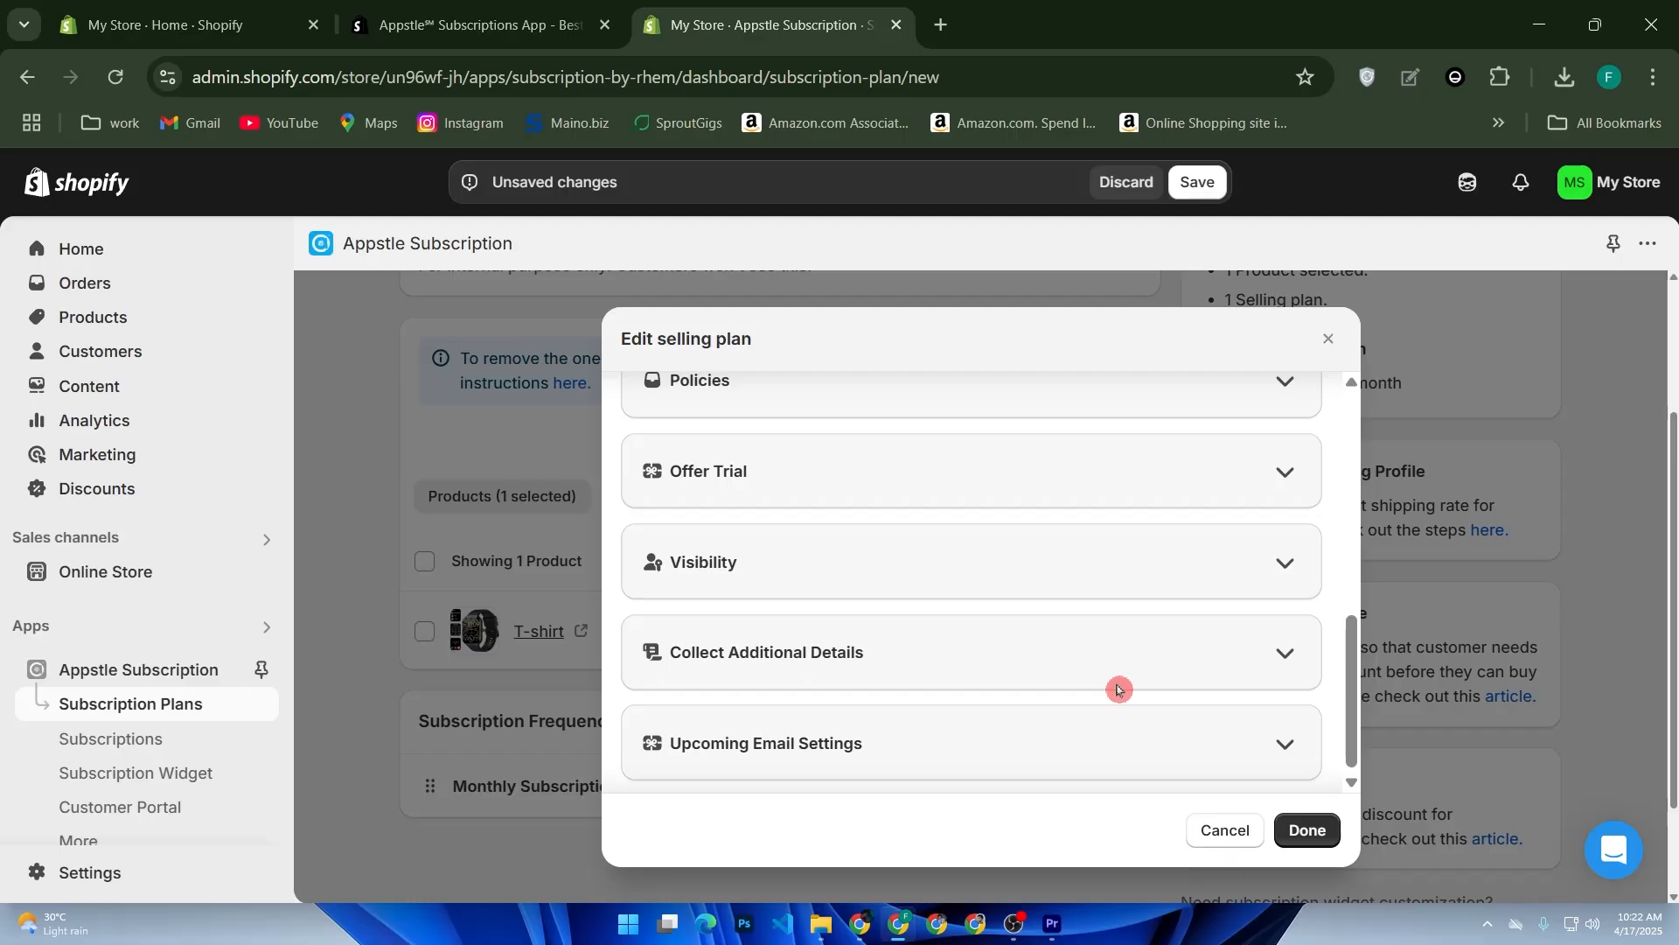
{"action": "left_click", "coordinate": [1312, 826]}
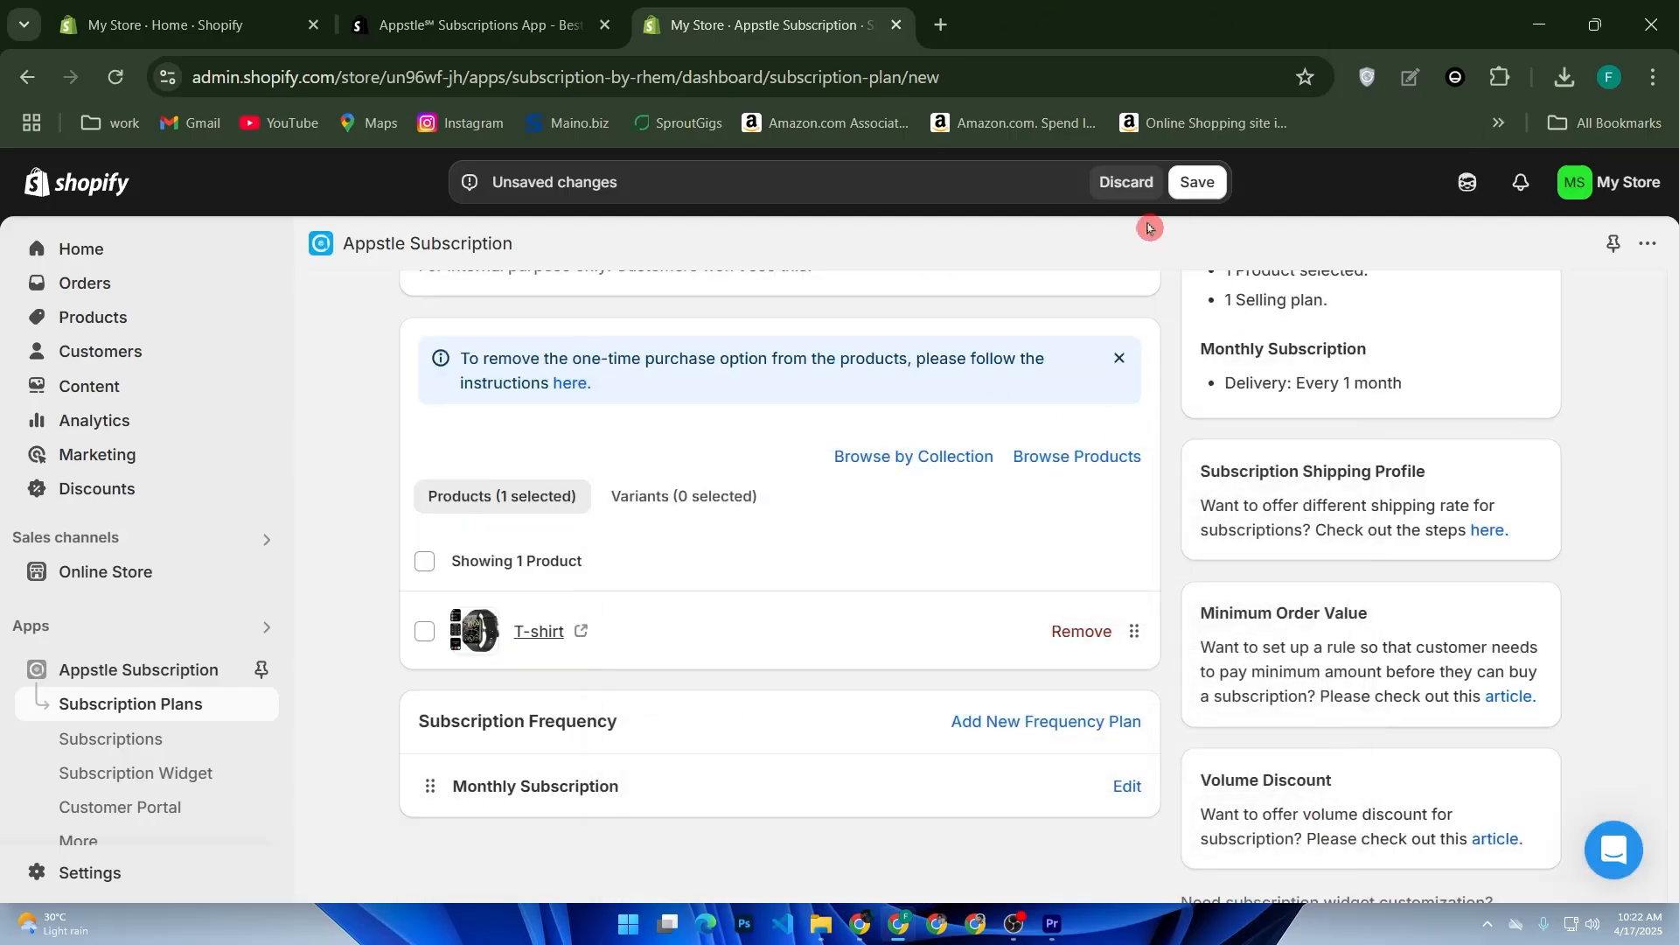
{"action": "left_click", "coordinate": [1195, 182]}
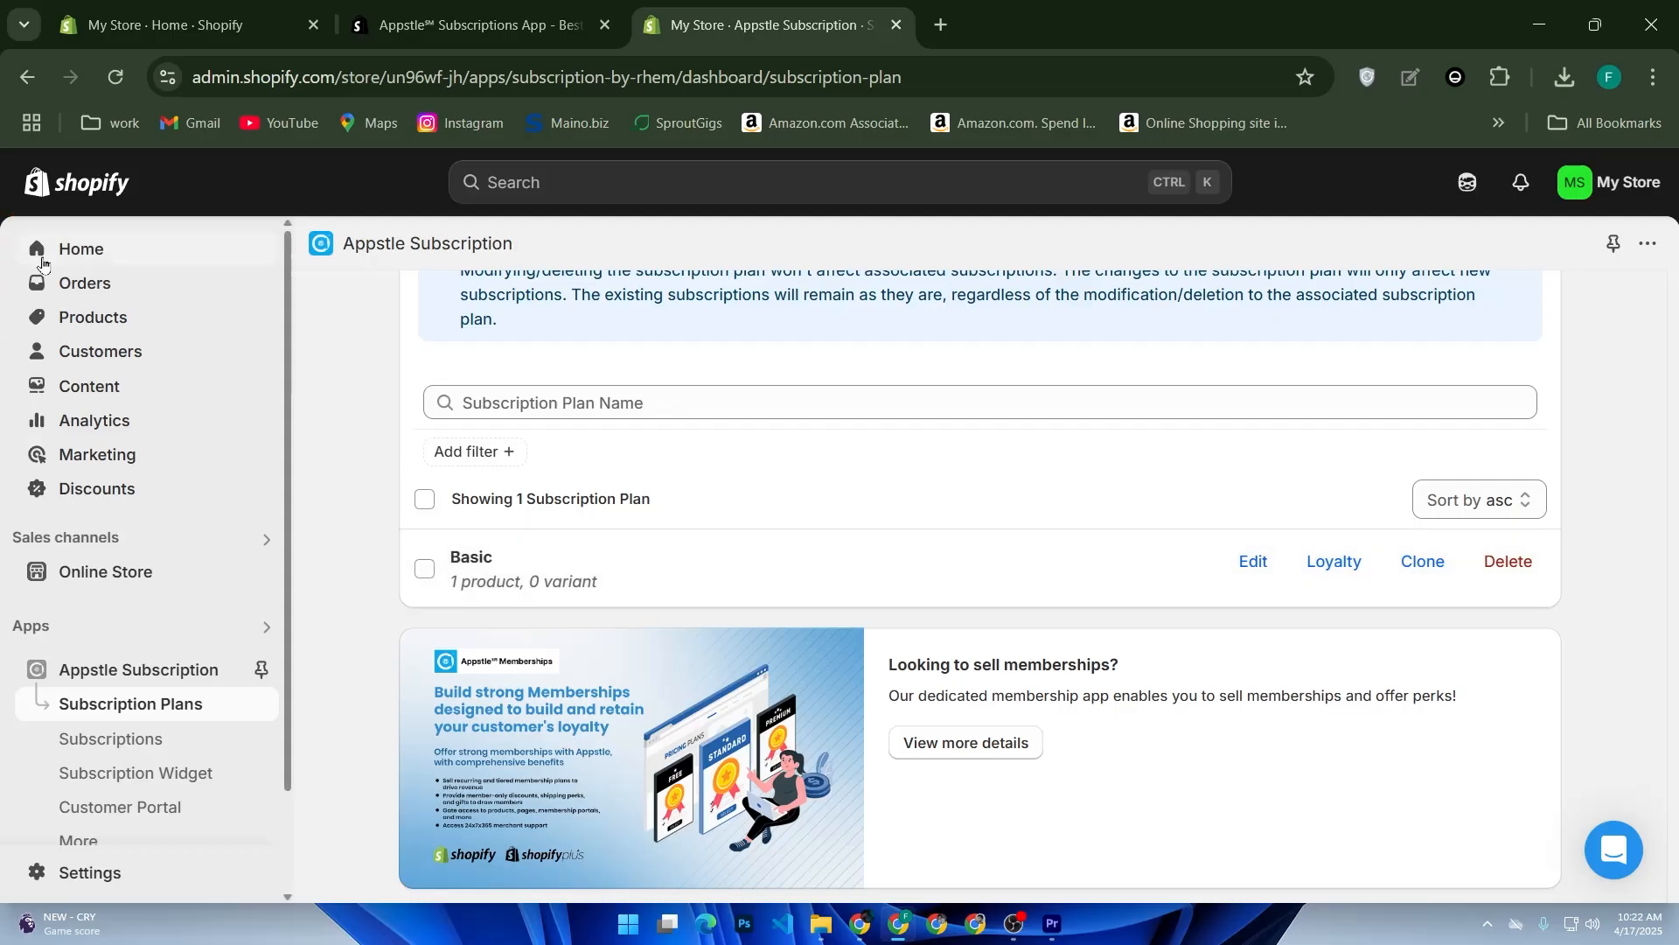
- Open the T-shirt product from the product list and preview its storefront page to check the purchase options
{"action": "left_click", "coordinate": [93, 315]}
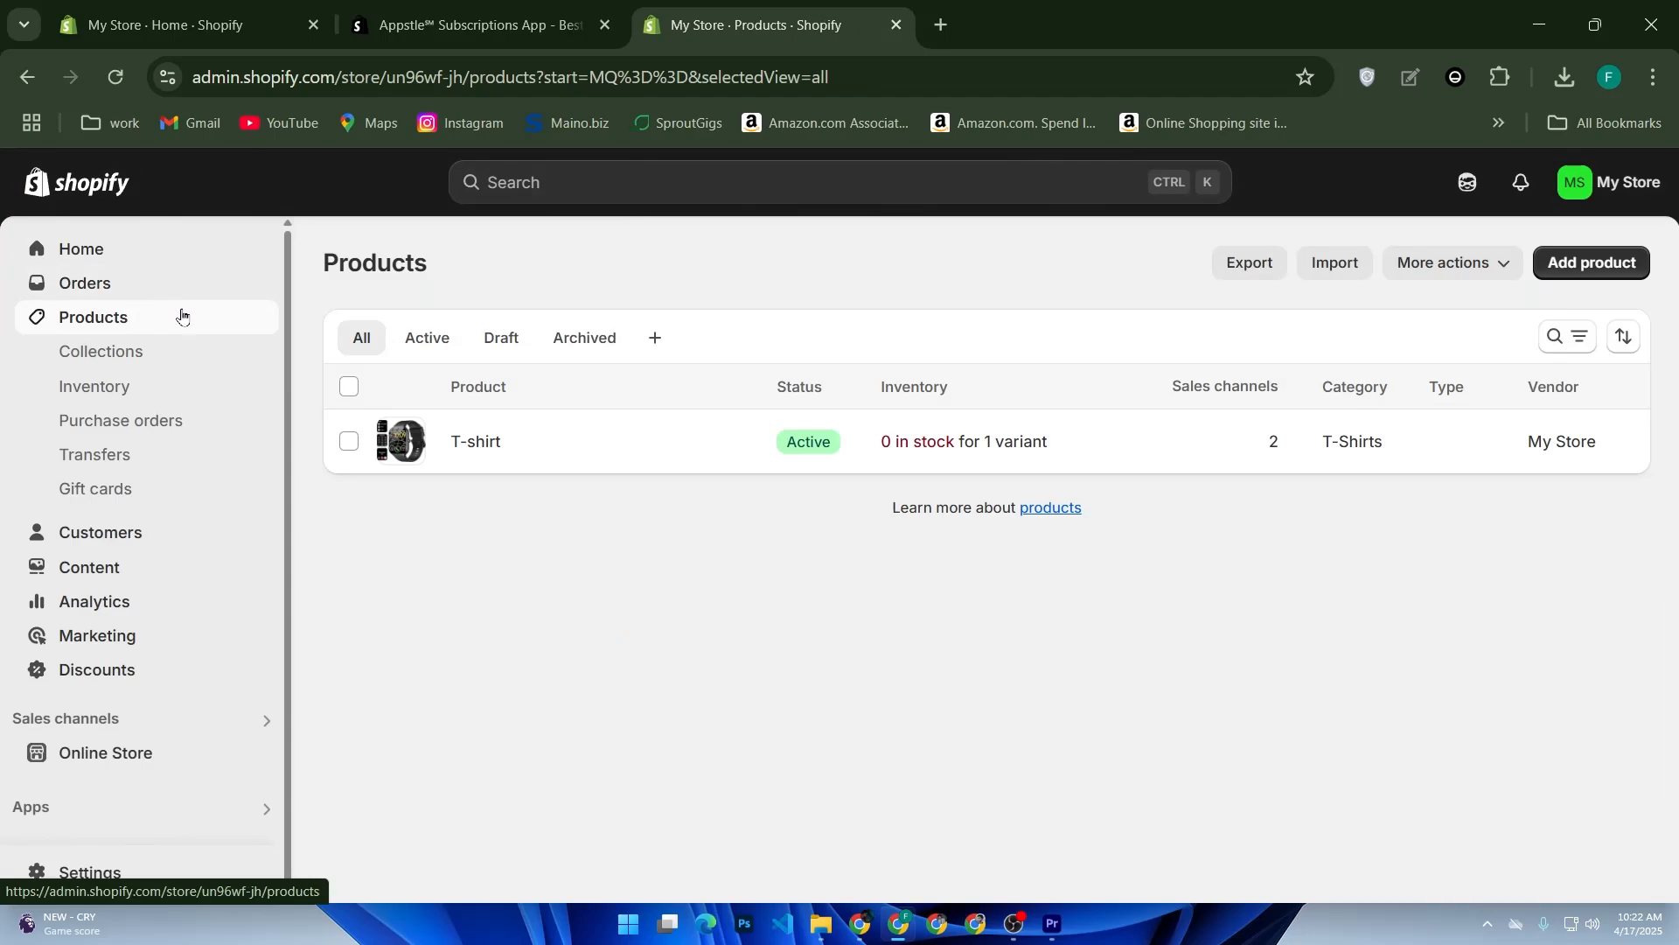
{"action": "left_click", "coordinate": [589, 448]}
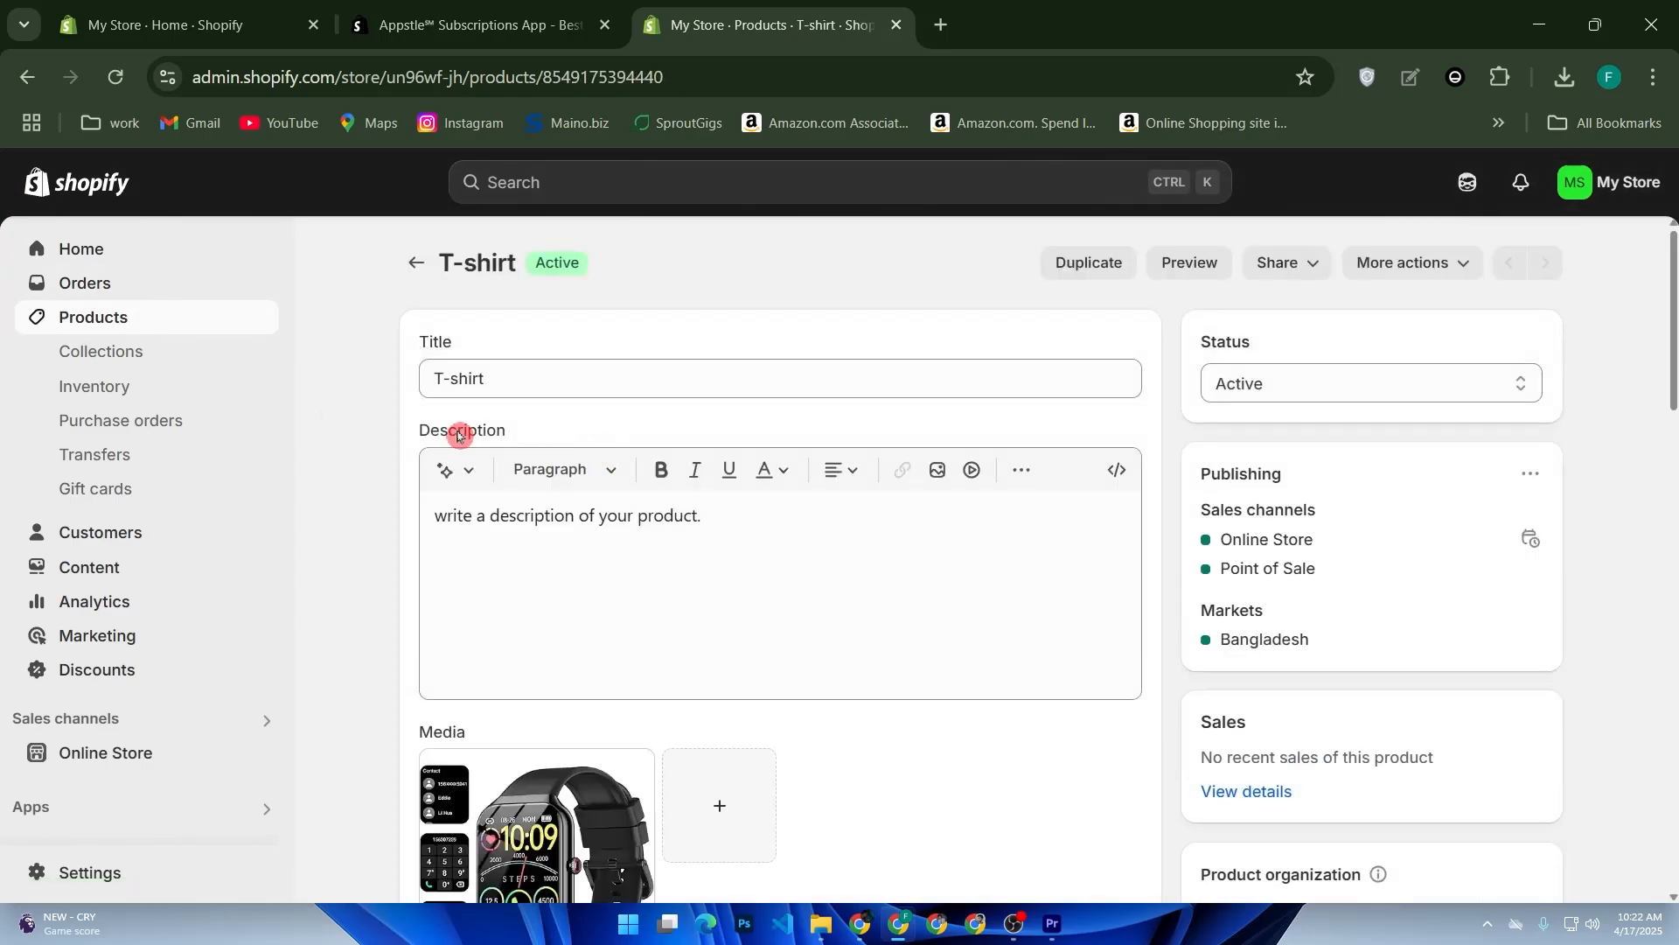
{"action": "left_click", "coordinate": [1183, 259]}
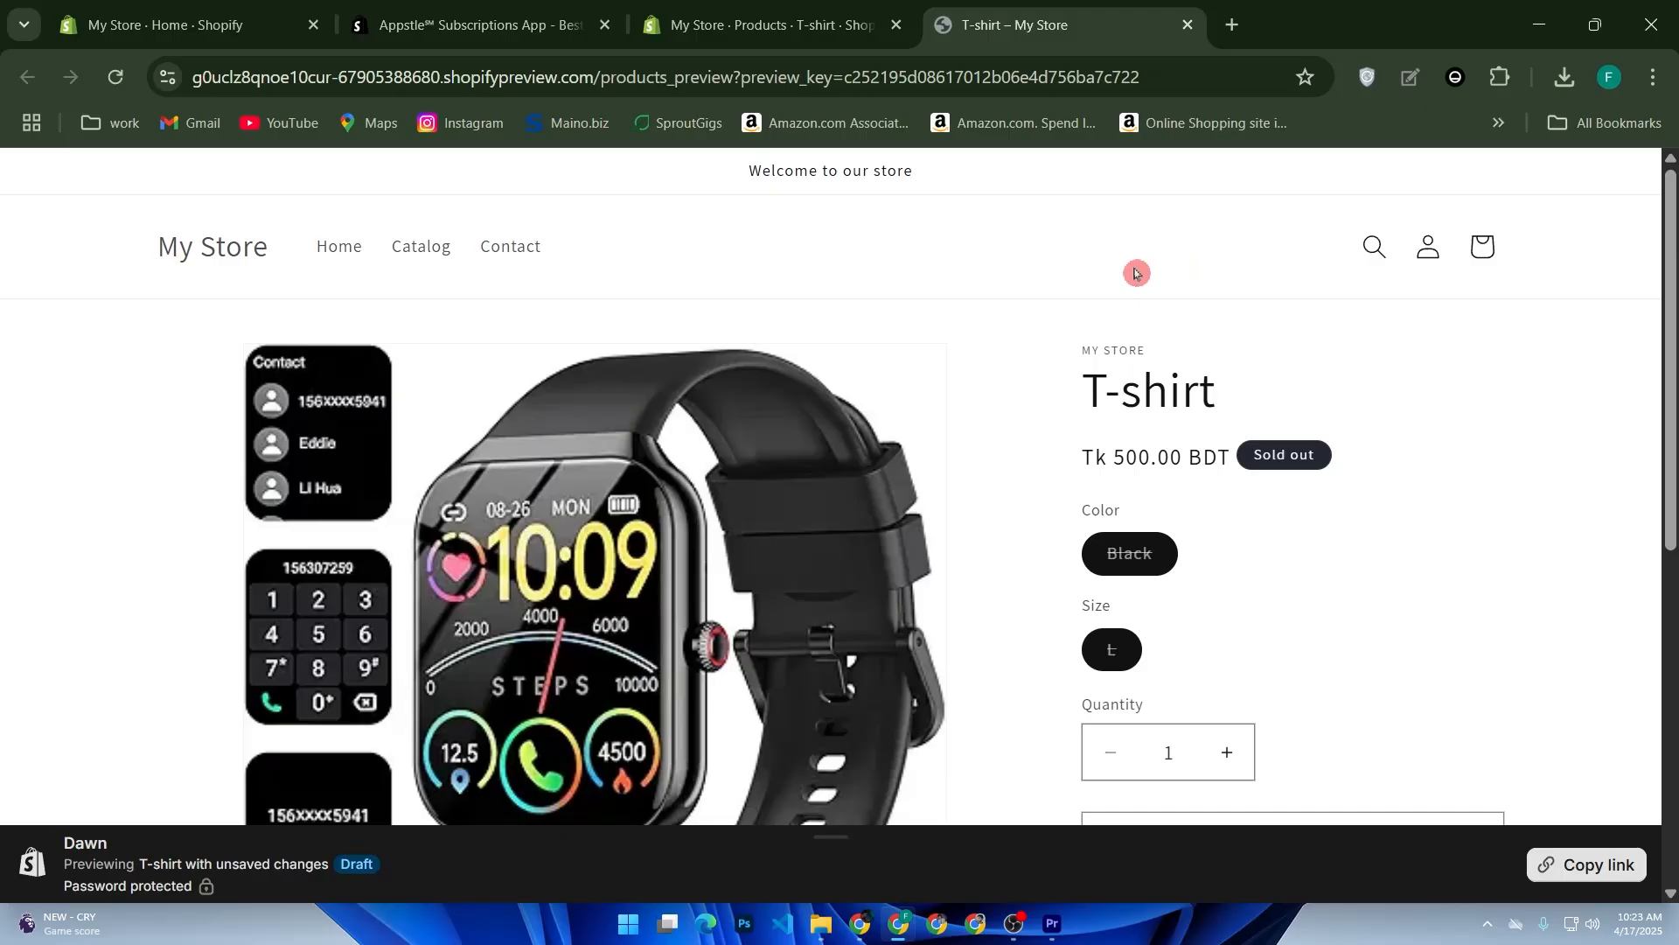
{"action": "scroll", "coordinate": [1135, 281], "scroll_direction": "down", "scroll_amount": 4}
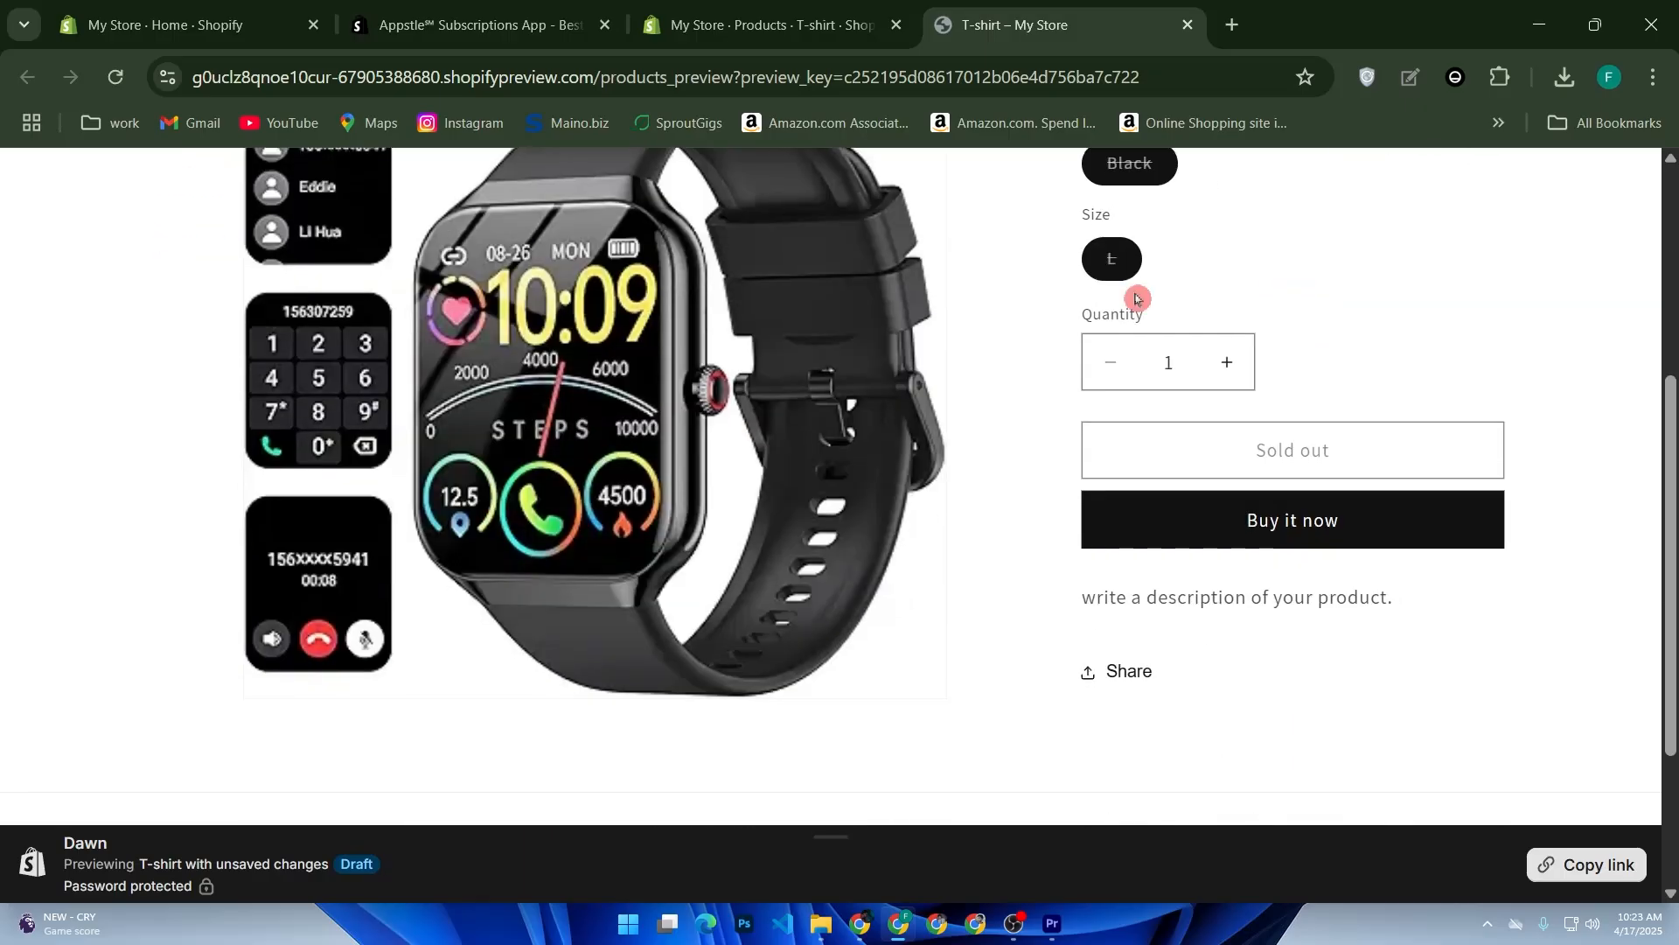
{"action": "scroll", "coordinate": [1135, 298], "scroll_direction": "down", "scroll_amount": 3}
{"action": "scroll", "coordinate": [1135, 298], "scroll_direction": "up", "scroll_amount": 7}
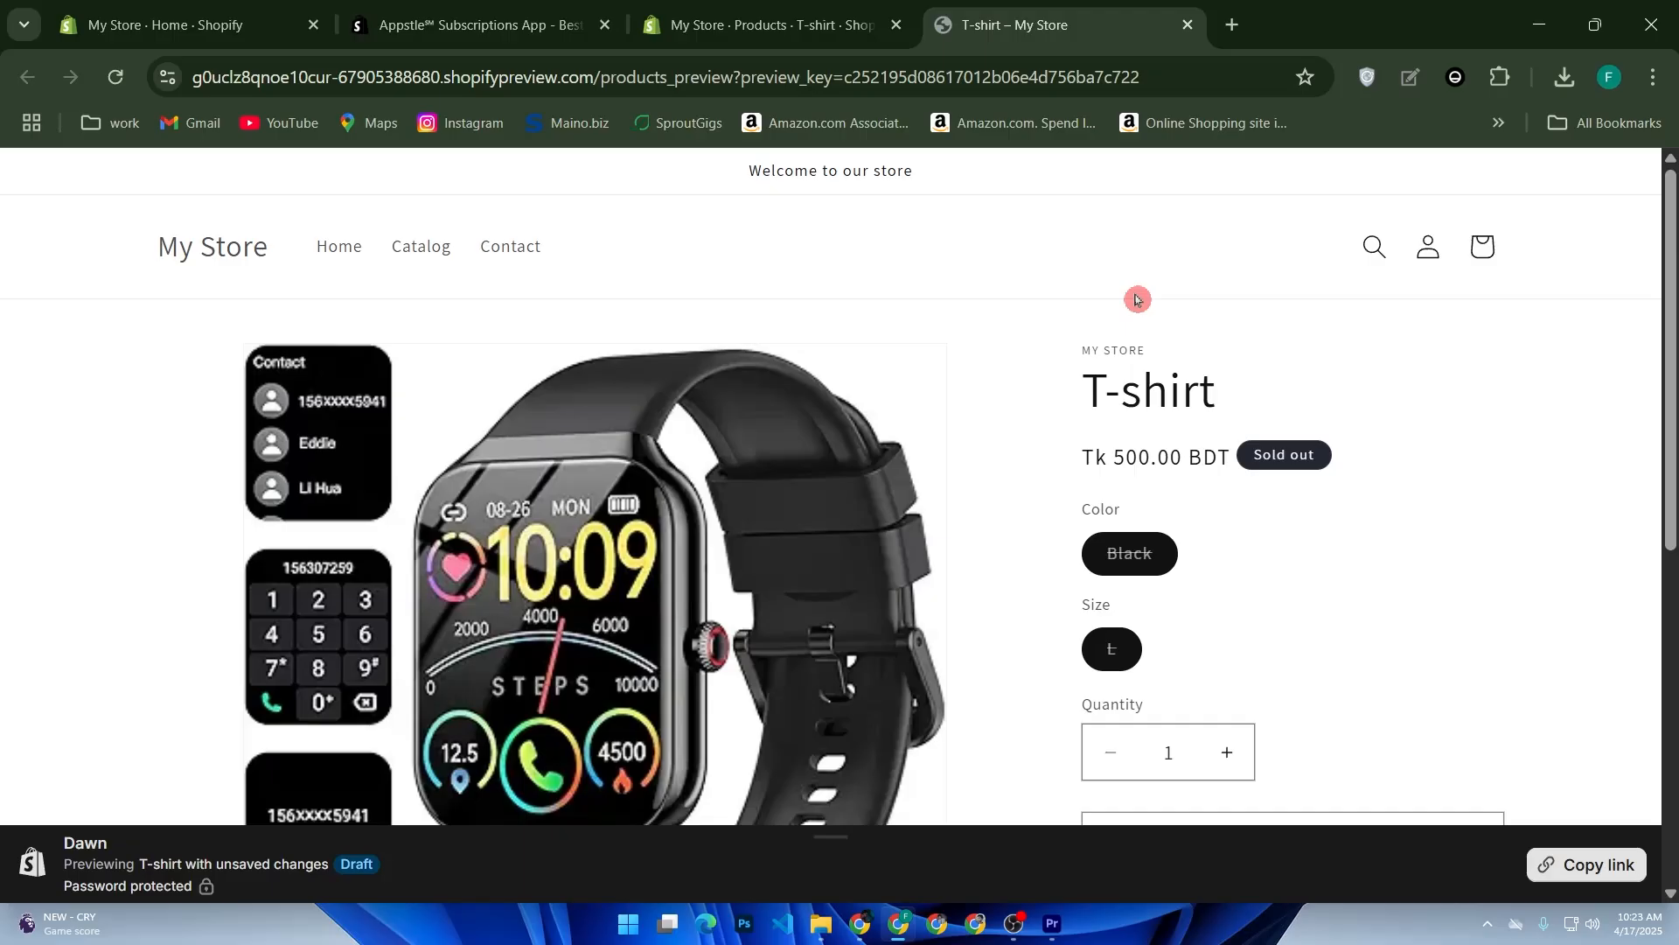
{"action": "scroll", "coordinate": [1135, 298], "scroll_direction": "down", "scroll_amount": 4}
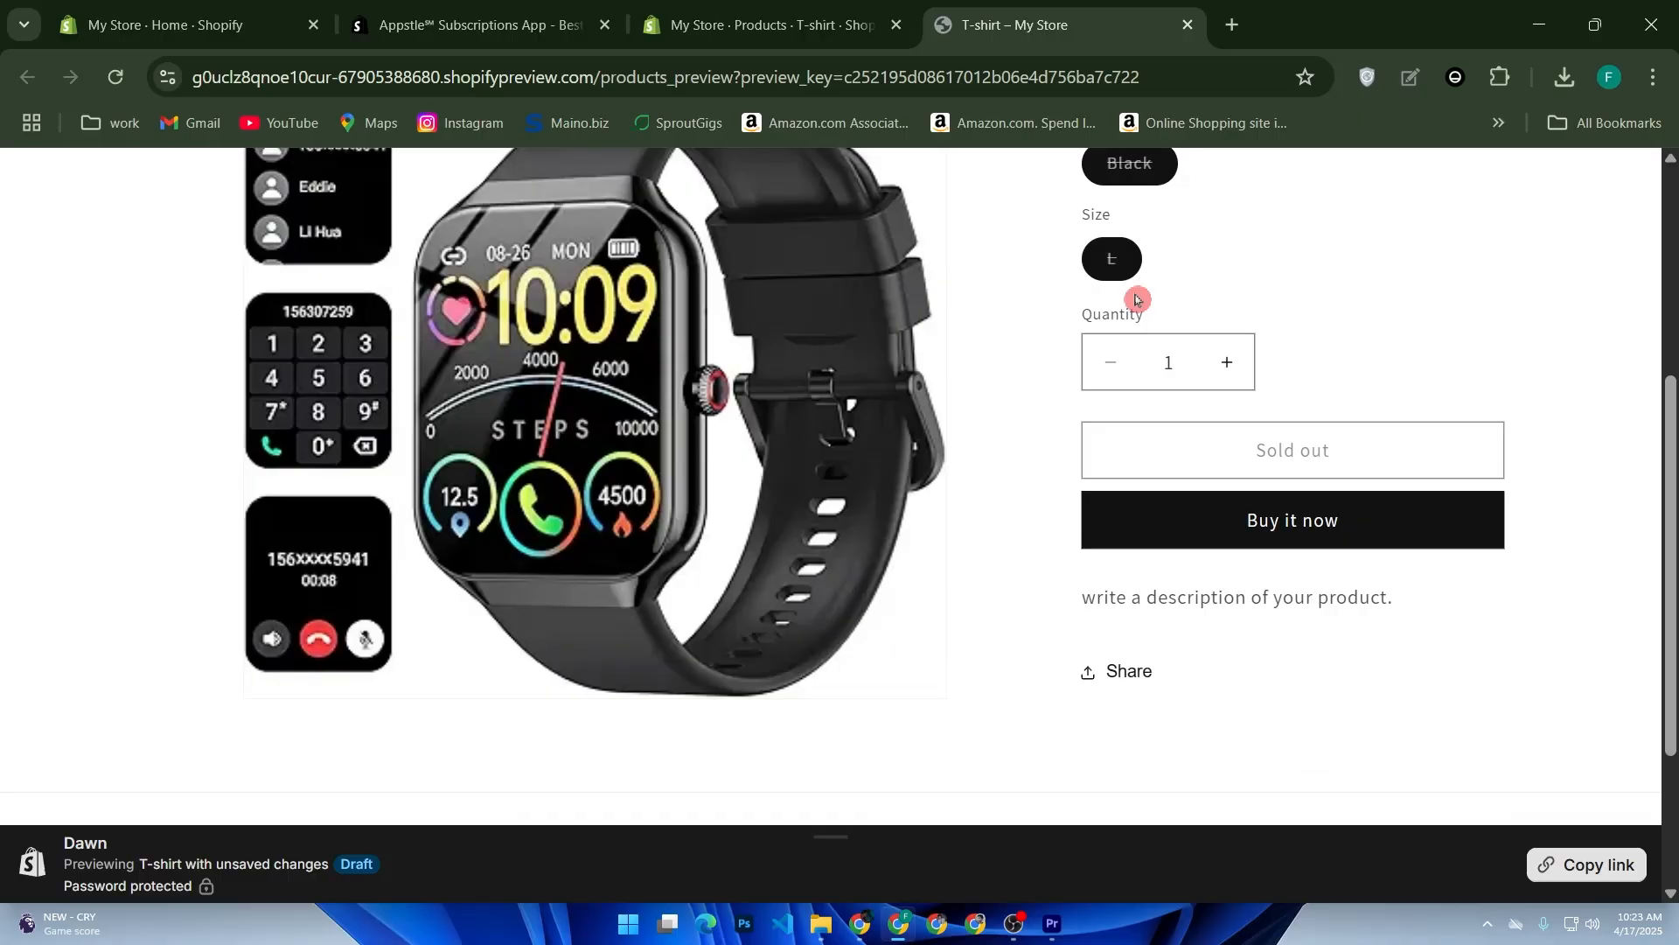
- Return to the store admin, reopen the Appstle Subscription app and review the dashboard's onboarding section and setup guide
{"action": "left_click", "coordinate": [765, 25]}
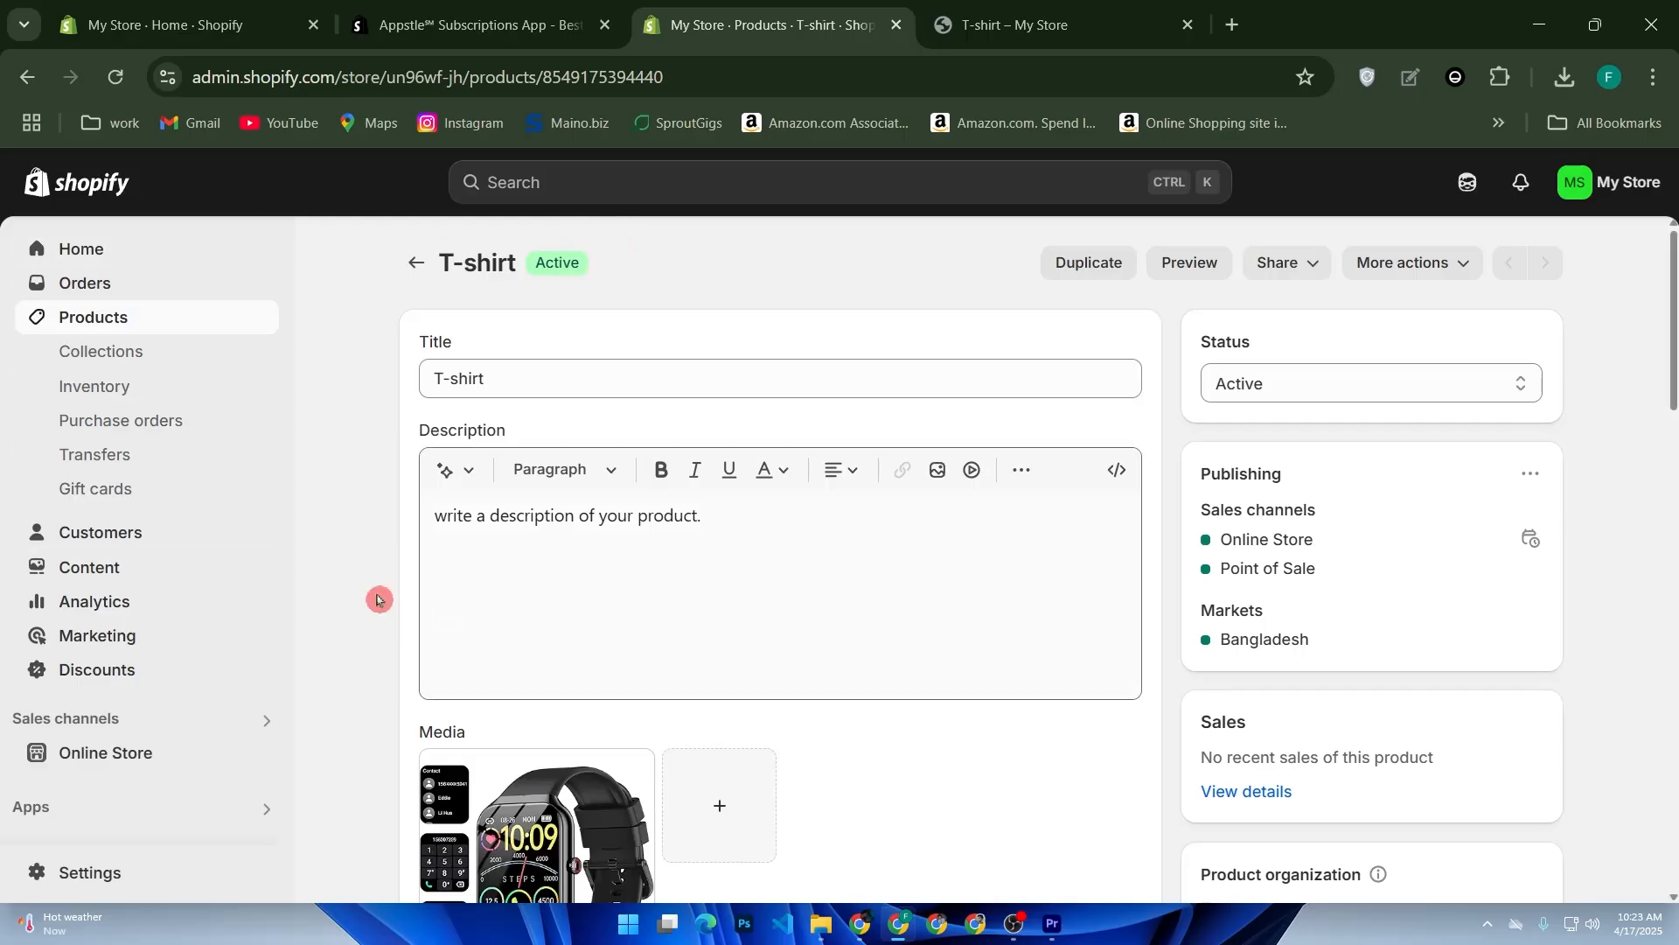
{"action": "left_click", "coordinate": [228, 757]}
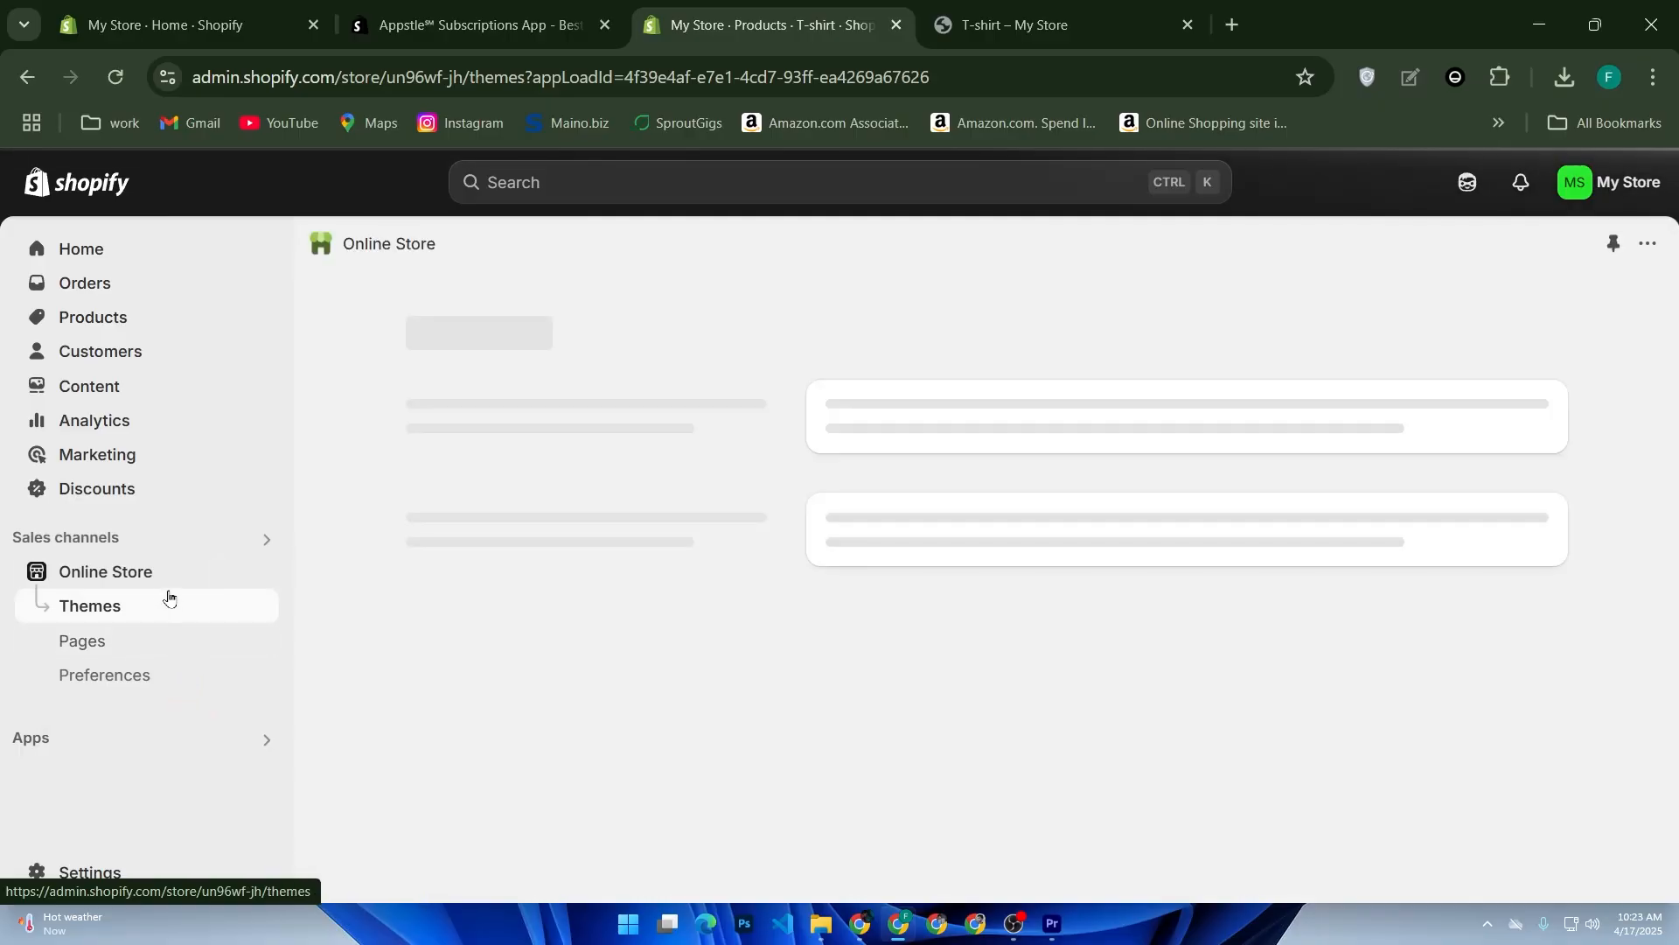
{"action": "left_click", "coordinate": [163, 744]}
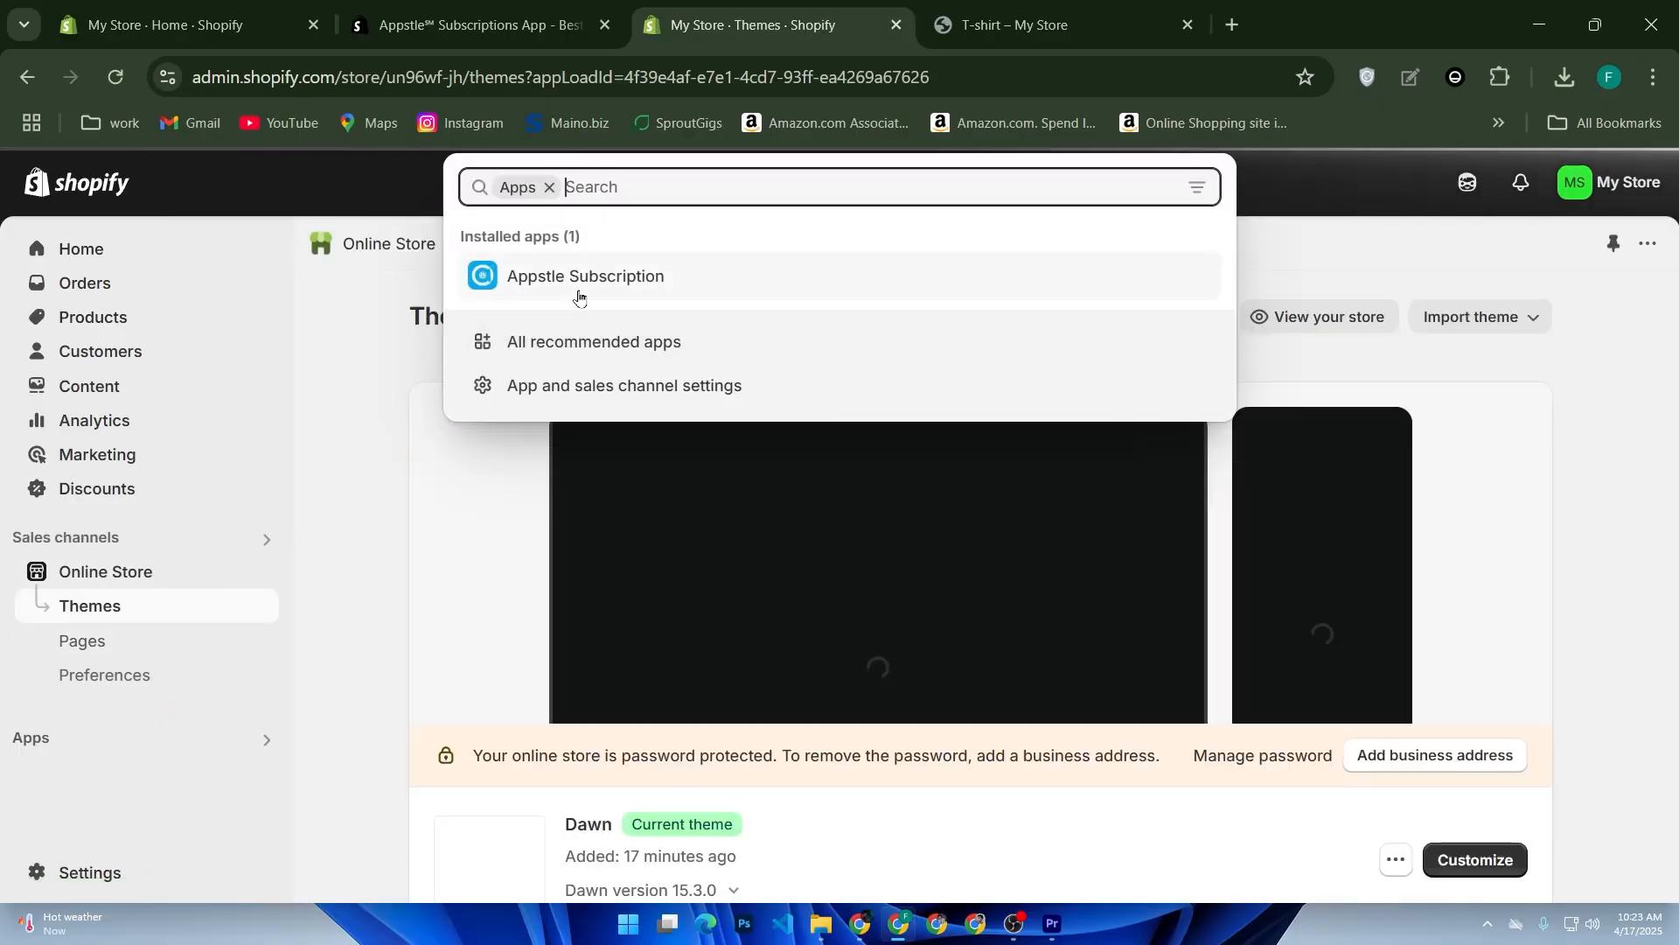
{"action": "left_click", "coordinate": [578, 294]}
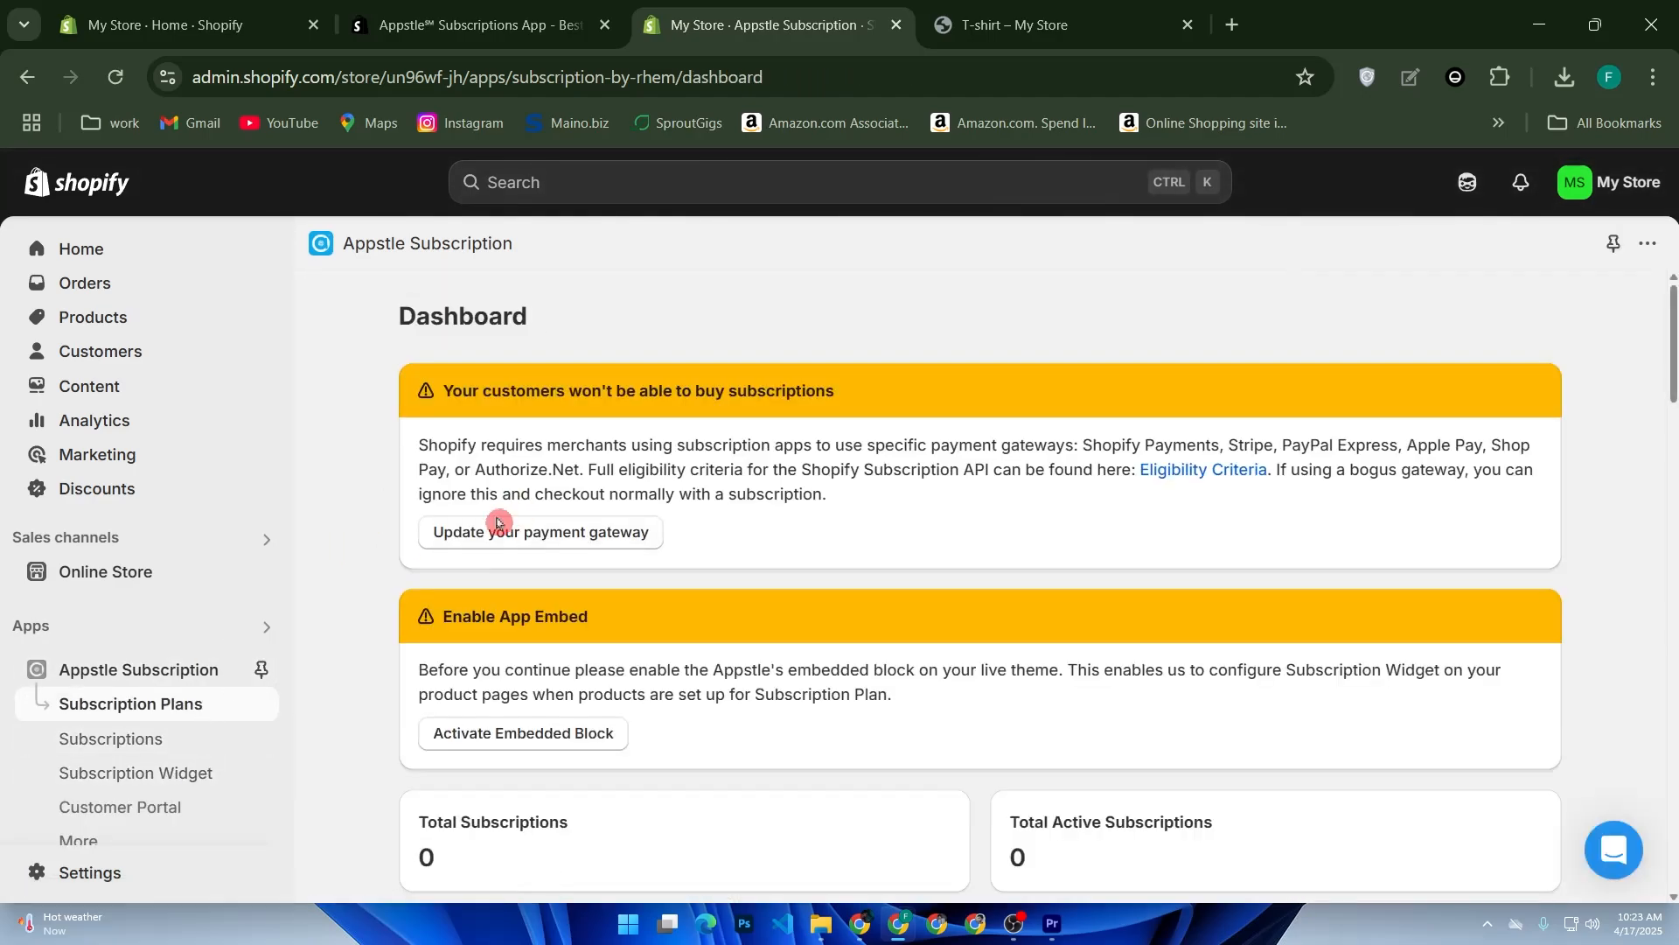
{"action": "scroll", "coordinate": [552, 672], "scroll_direction": "down", "scroll_amount": 10}
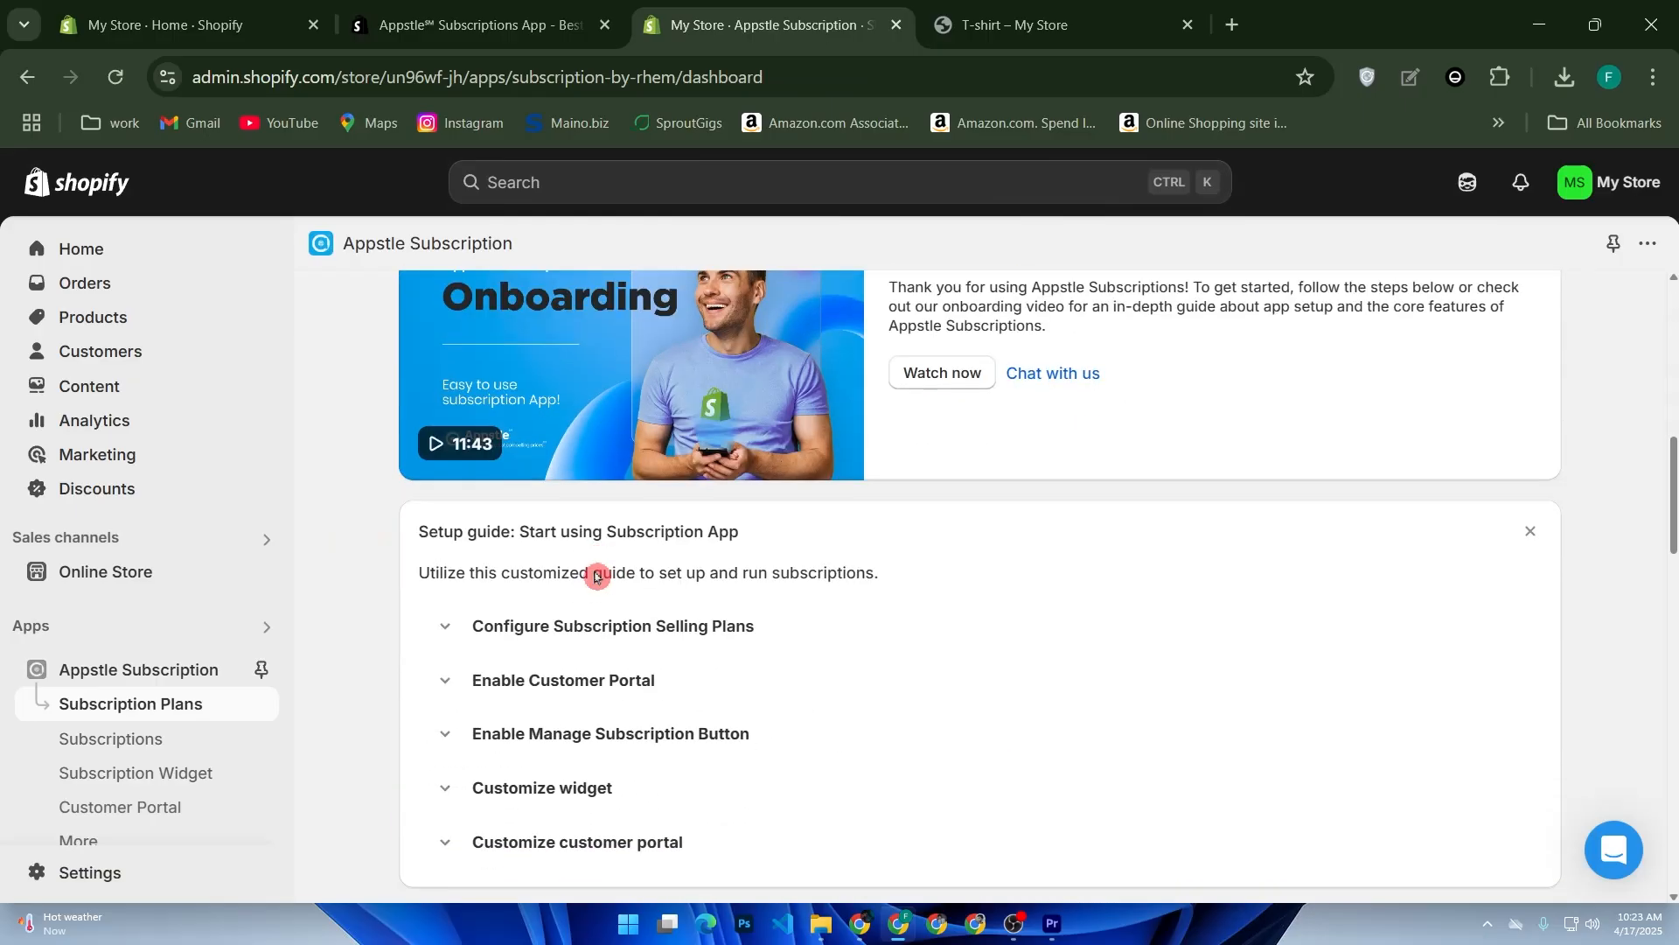
{"action": "left_click", "coordinate": [581, 564]}
{"action": "scroll", "coordinate": [700, 560], "scroll_direction": "up", "scroll_amount": 10}
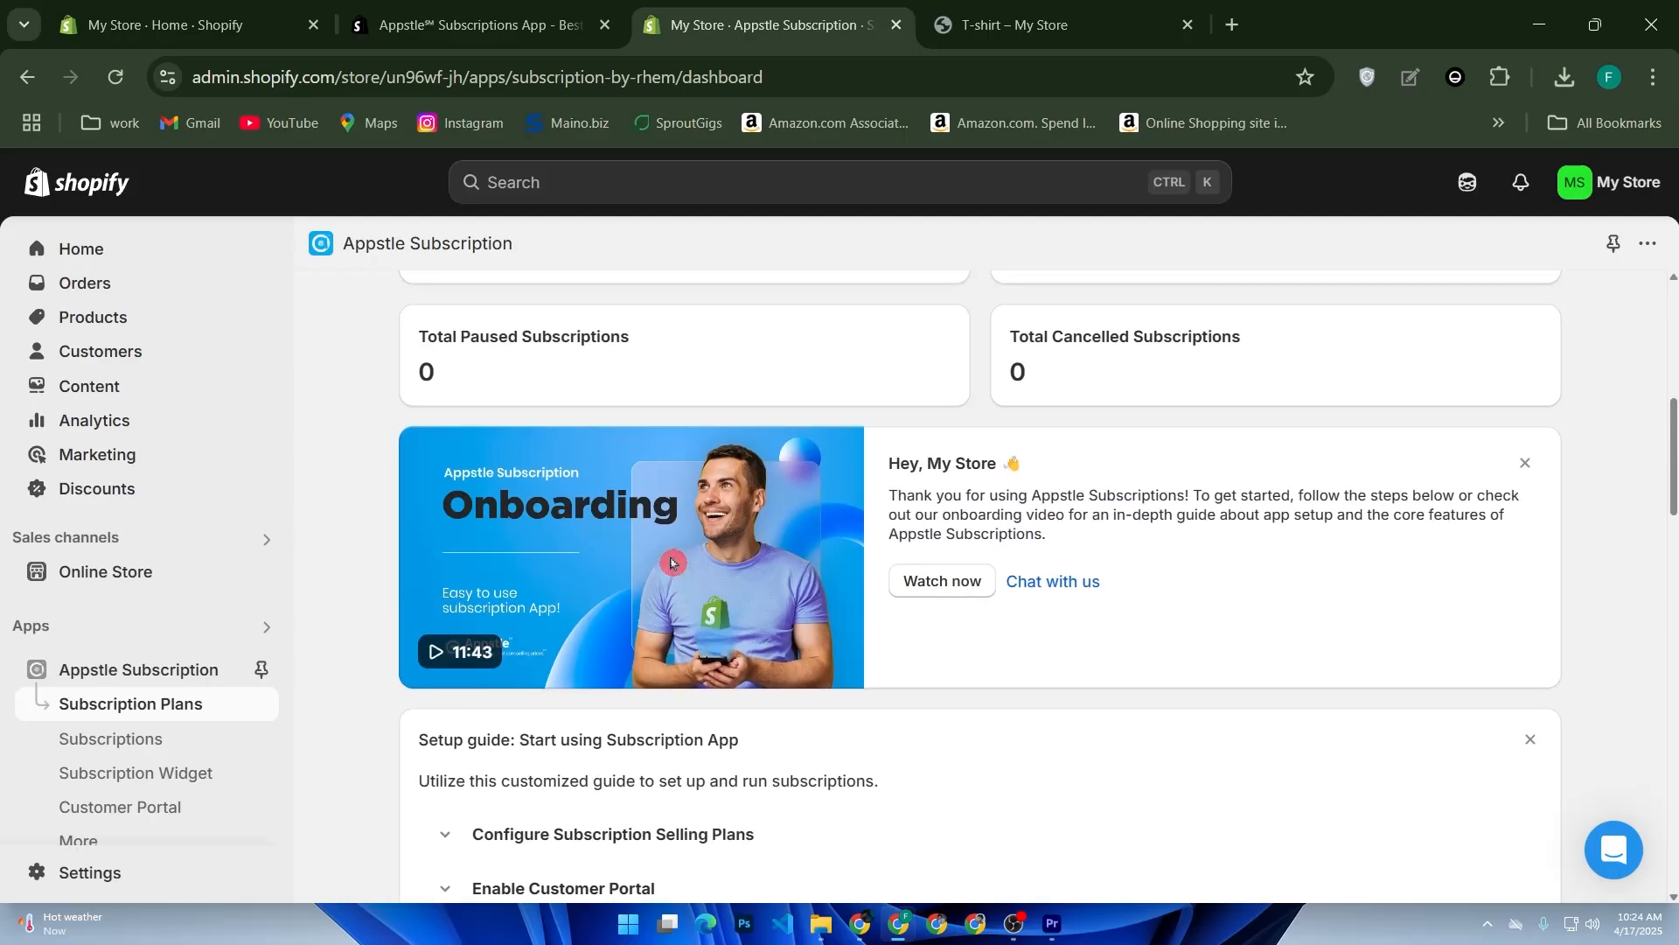